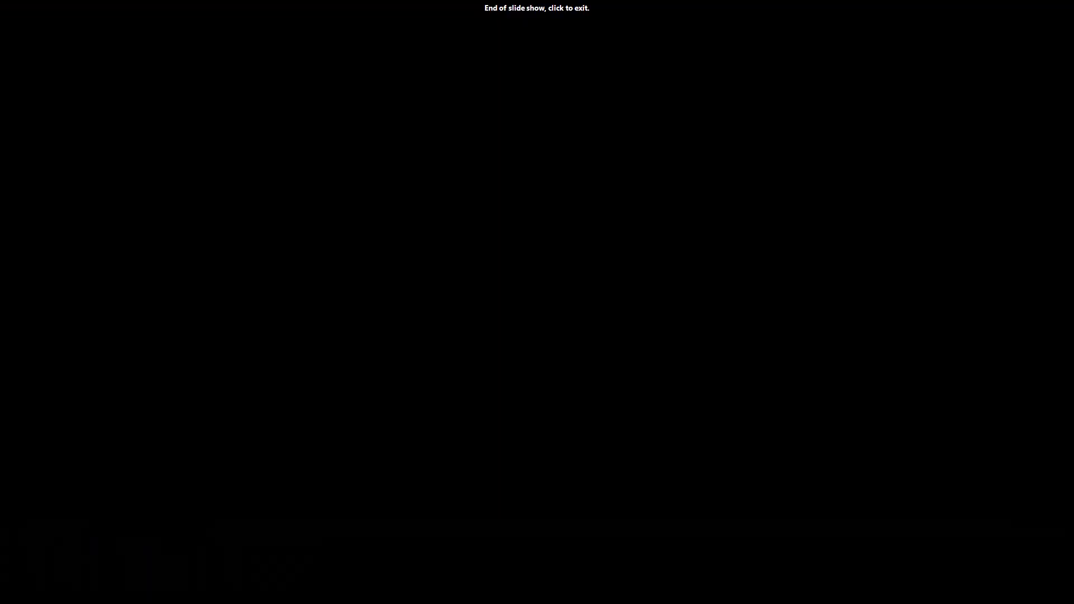
Leave the slide show and launch the Prosys OPC UA Simulation Server and UaExpert from the desktop
{"action": "key", "text": "Escape"}
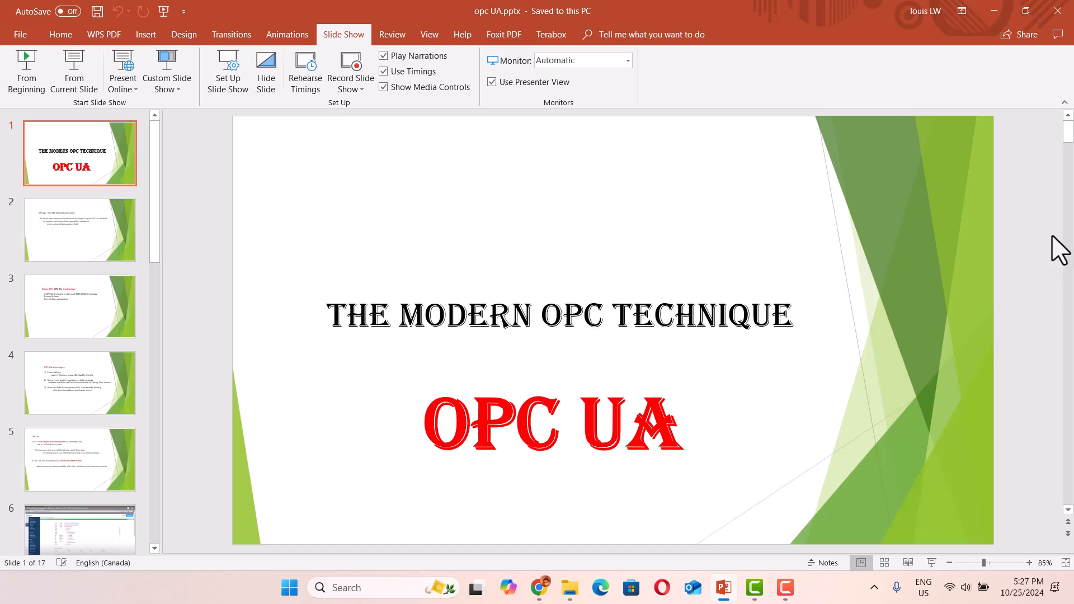
{"action": "left_click", "coordinate": [994, 10]}
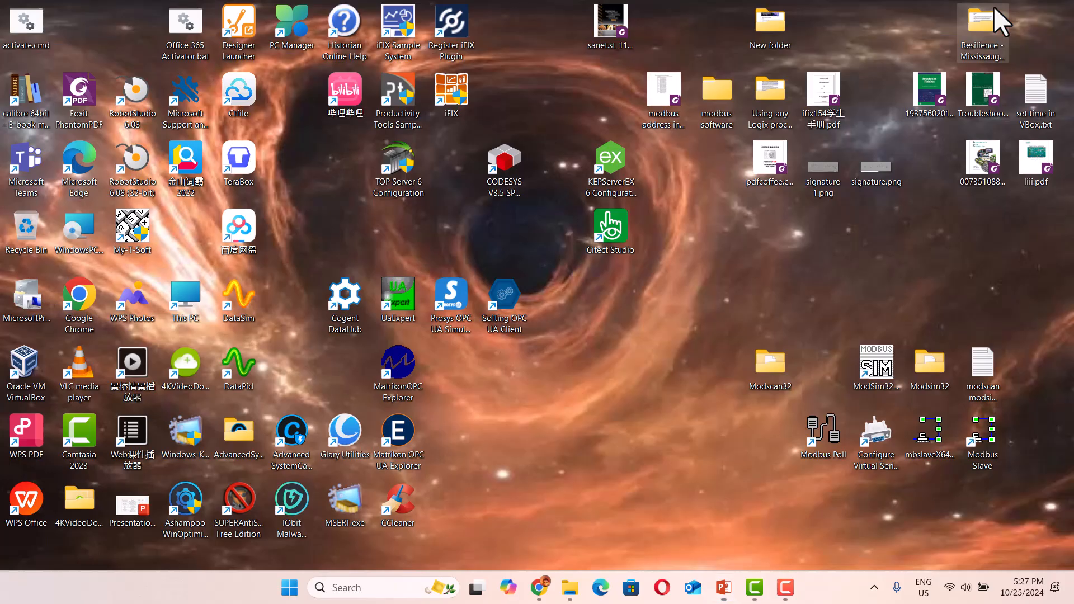
{"action": "double_click", "coordinate": [454, 326]}
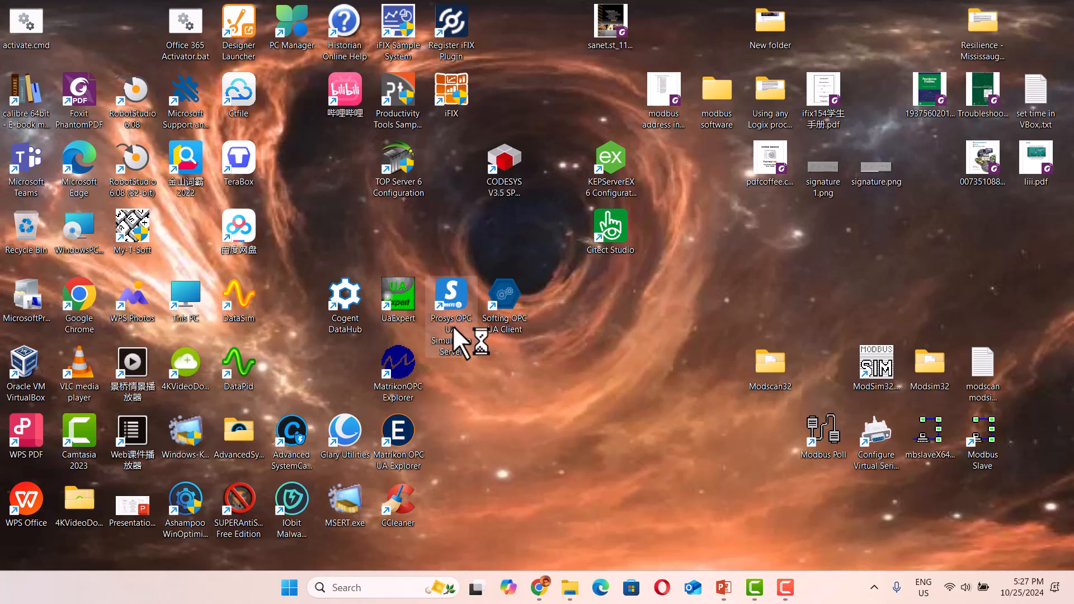
{"action": "mouse_move", "coordinate": [762, 602]}
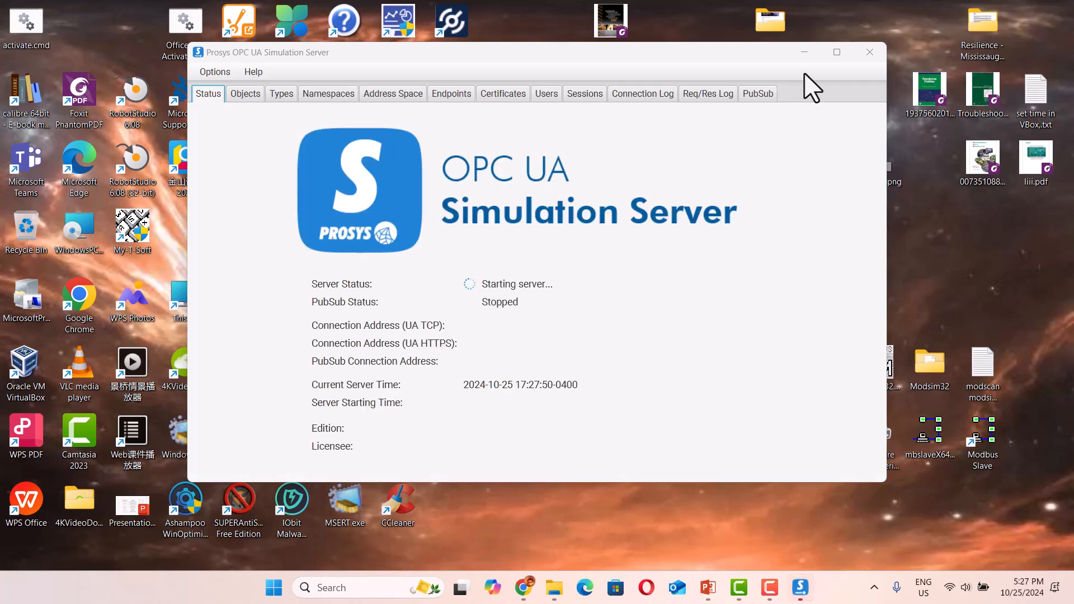
{"action": "left_click", "coordinate": [803, 52]}
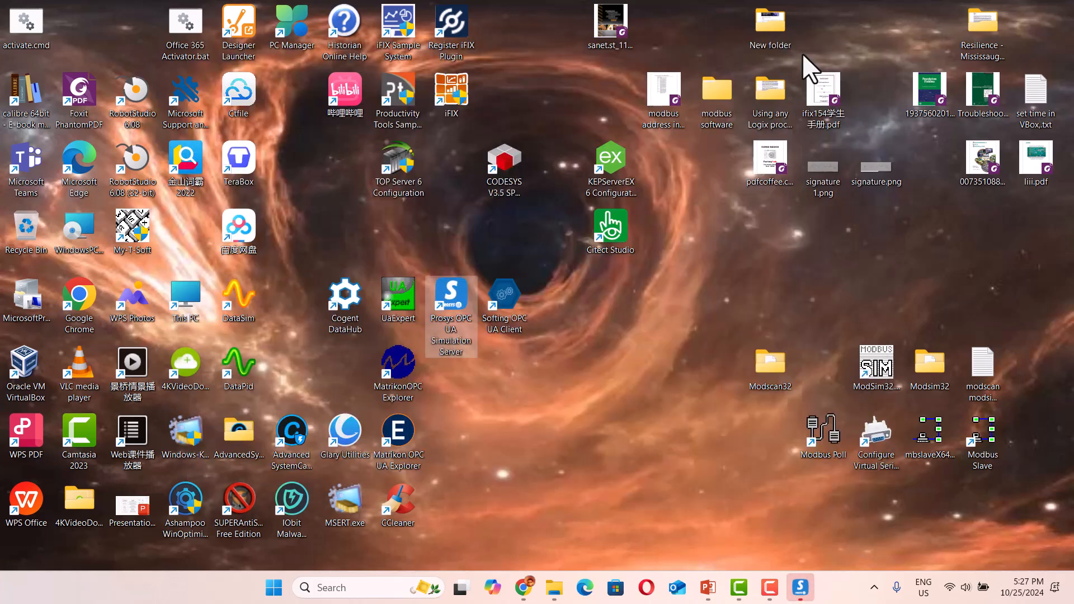
{"action": "double_click", "coordinate": [398, 314]}
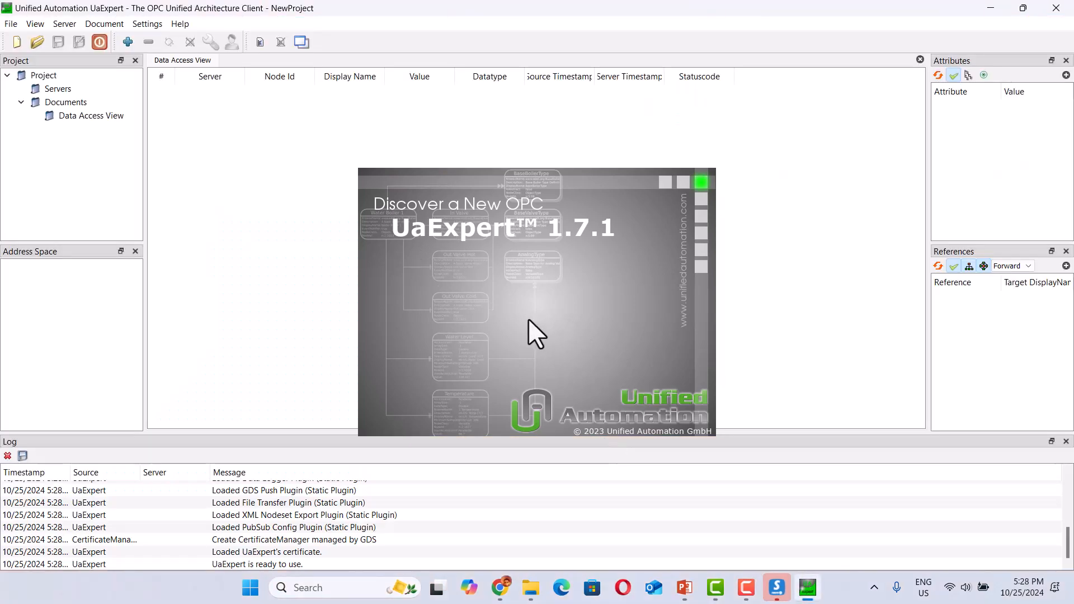
Switch to the Prosys simulation server, check its endpoint settings, and copy its UA TCP connection address
{"action": "left_click", "coordinate": [780, 589]}
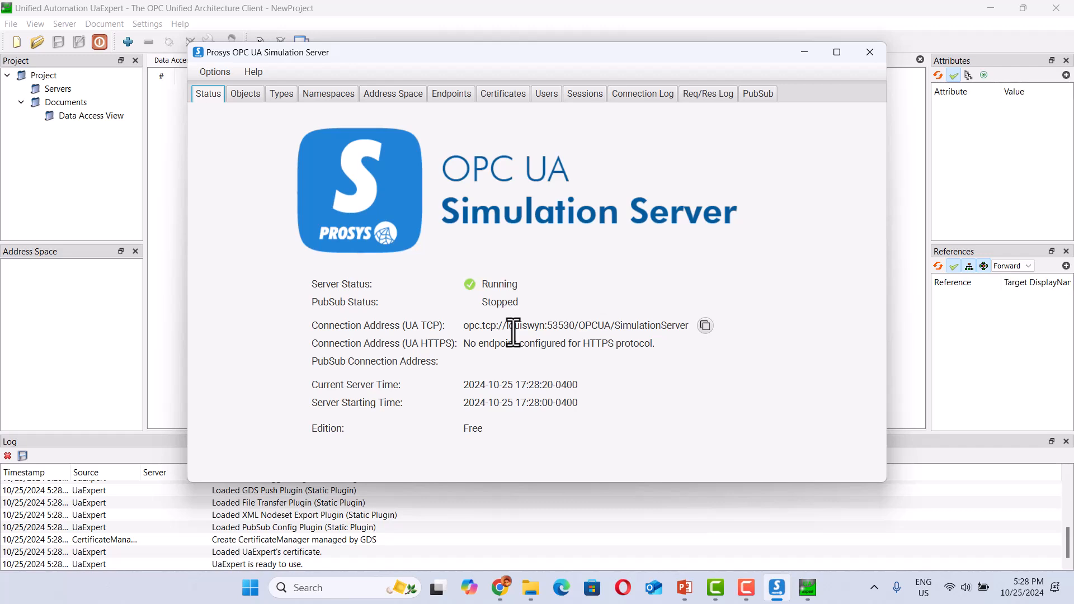
{"action": "left_click", "coordinate": [456, 96]}
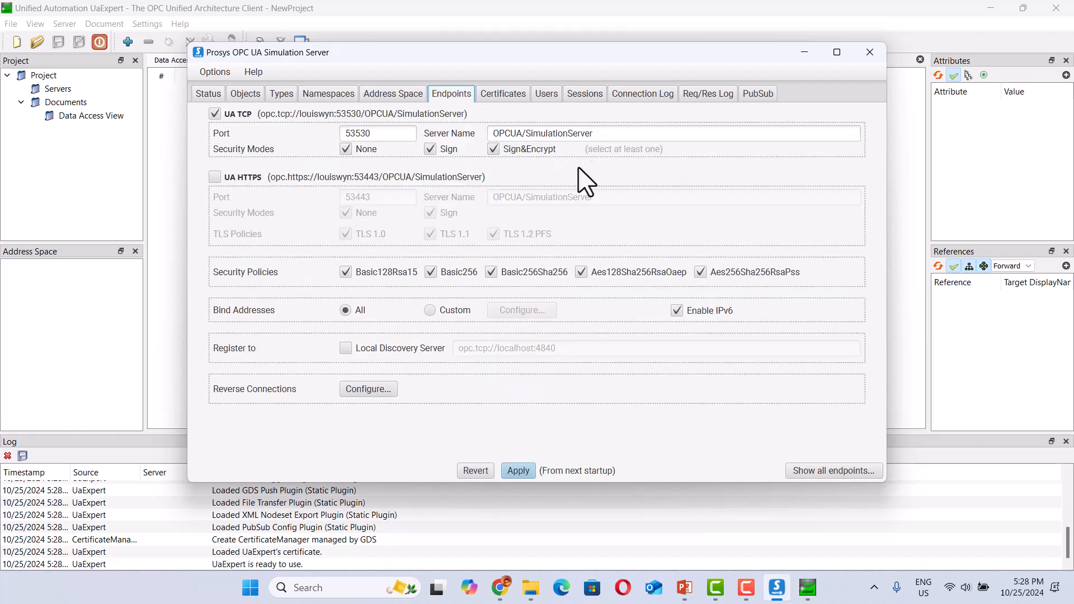
{"action": "left_click", "coordinate": [212, 96]}
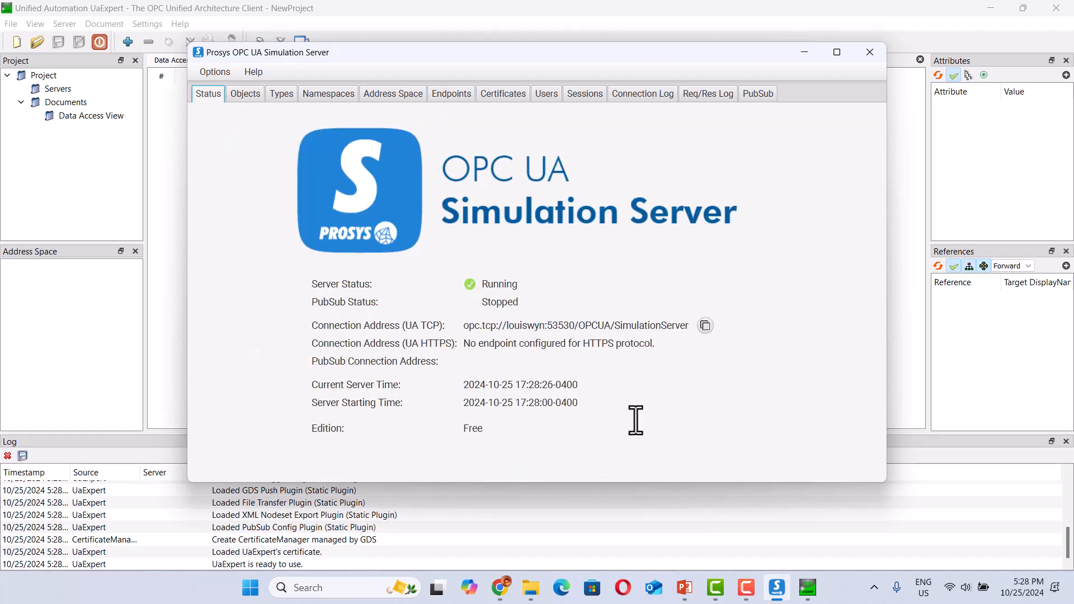
{"action": "left_click", "coordinate": [706, 326]}
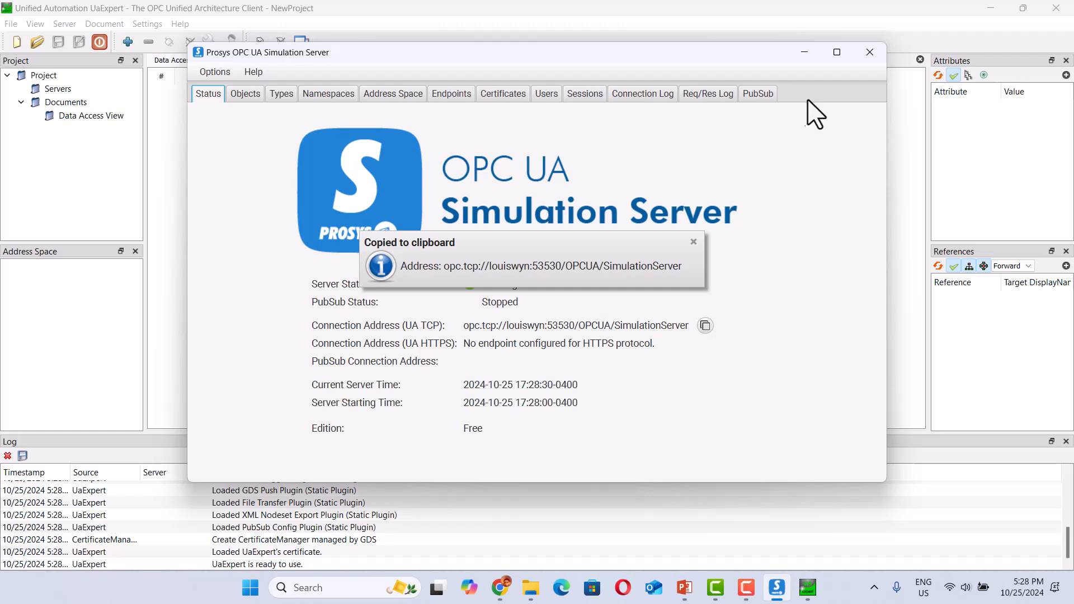
{"action": "left_click", "coordinate": [805, 60]}
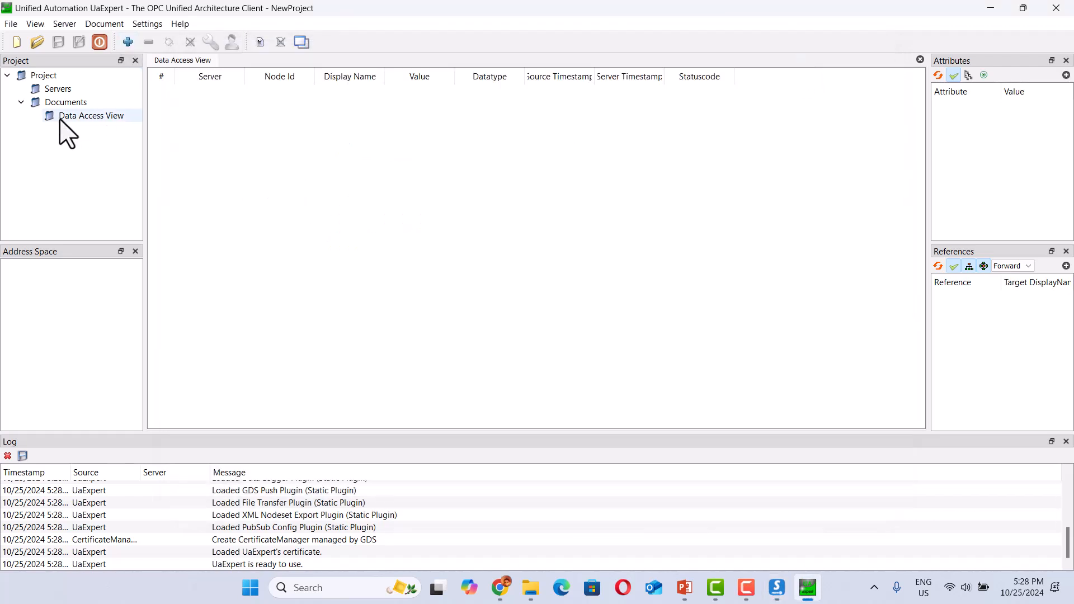
Start adding a server to the UaExpert project and remove the recently used "test" entry
{"action": "left_click", "coordinate": [53, 90]}
{"action": "right_click", "coordinate": [54, 90]}
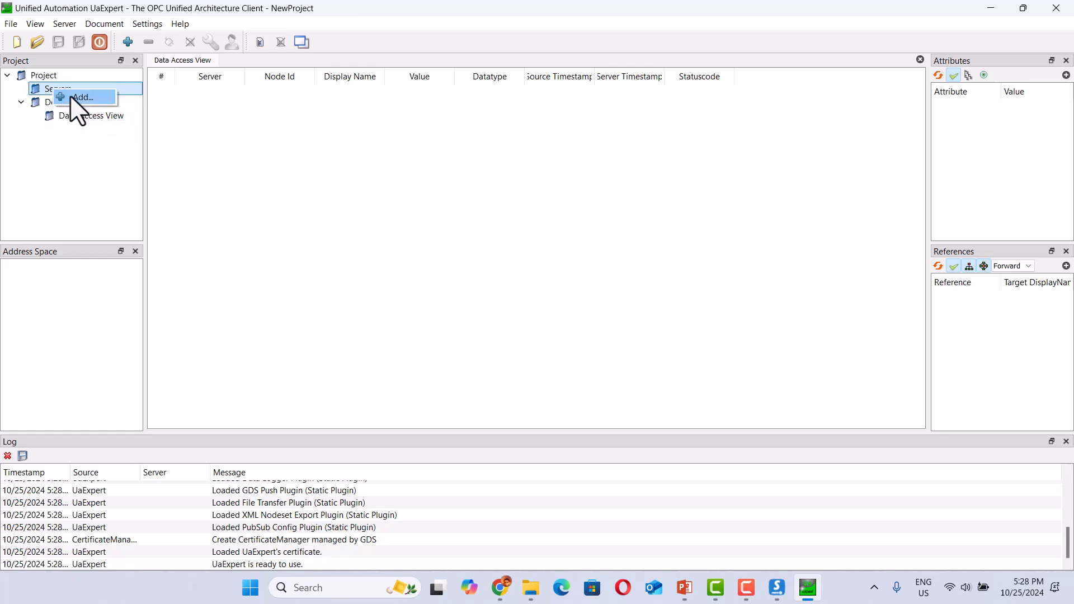
{"action": "left_click", "coordinate": [72, 97]}
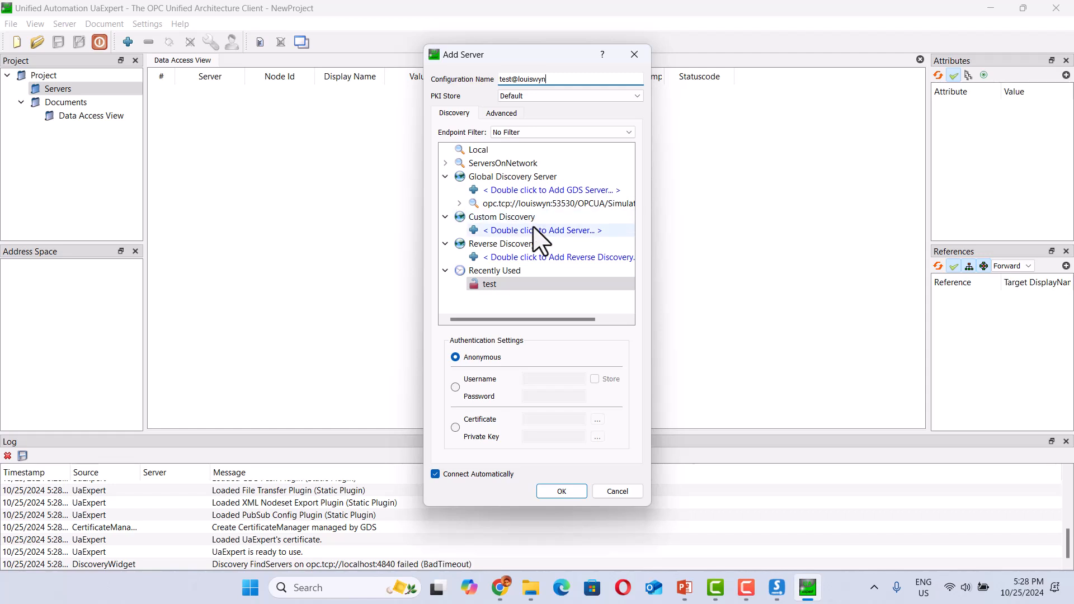
{"action": "right_click", "coordinate": [476, 284]}
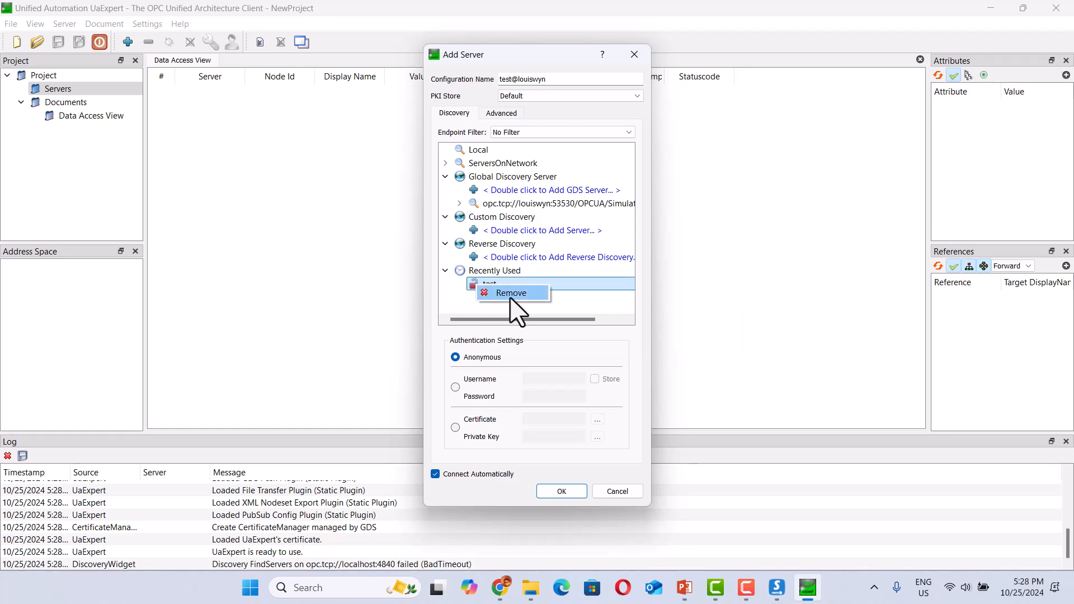
{"action": "left_click", "coordinate": [510, 295]}
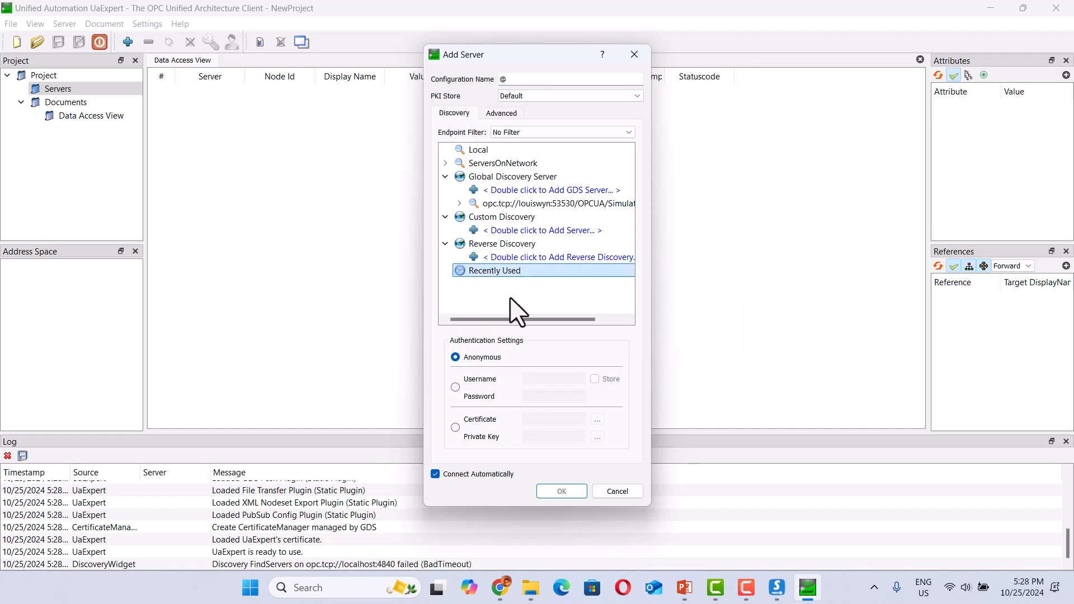
Try to set the new server's configuration name to "test opcua"
{"action": "left_click", "coordinate": [512, 80]}
{"action": "key", "text": "BackSpace"}
{"action": "type", "text": "te"}
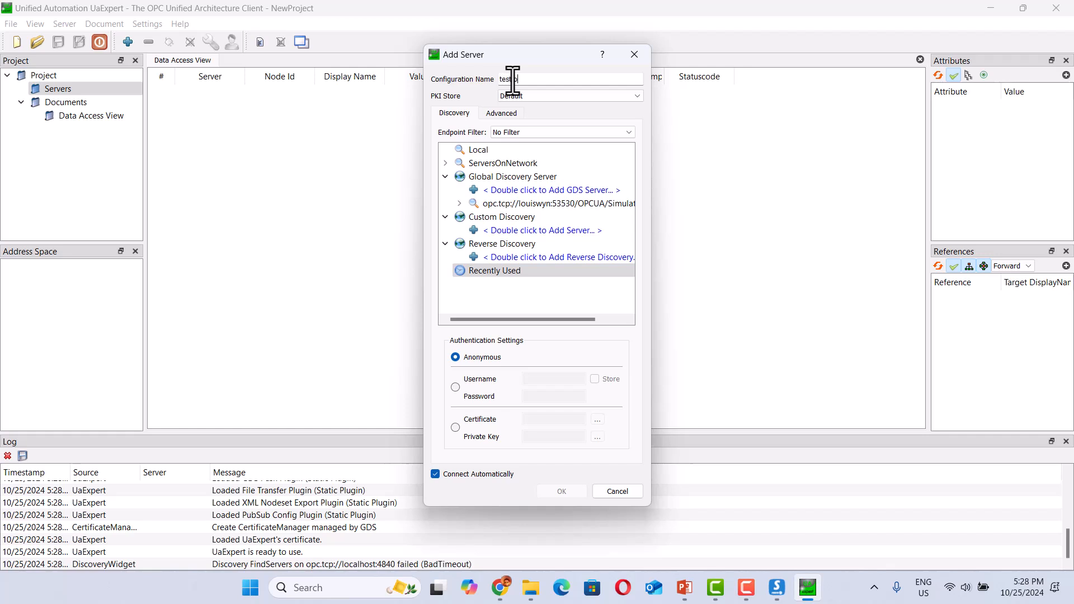
{"action": "type", "text": "st opcua"}
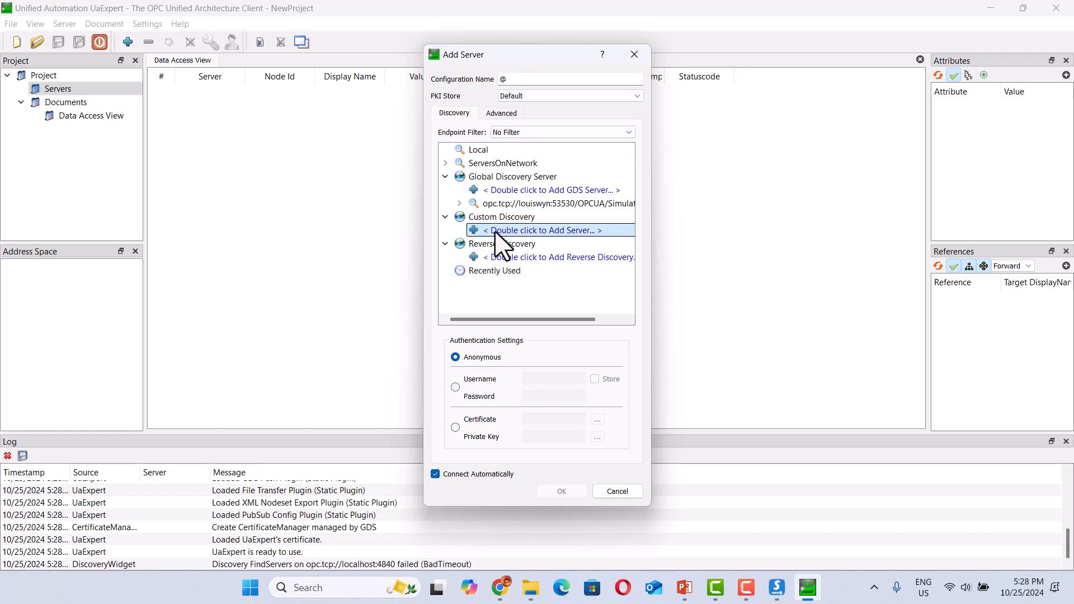
Add a custom discovery server using the copied simulation server address and check it against the Prosys status page
{"action": "double_click", "coordinate": [495, 231]}
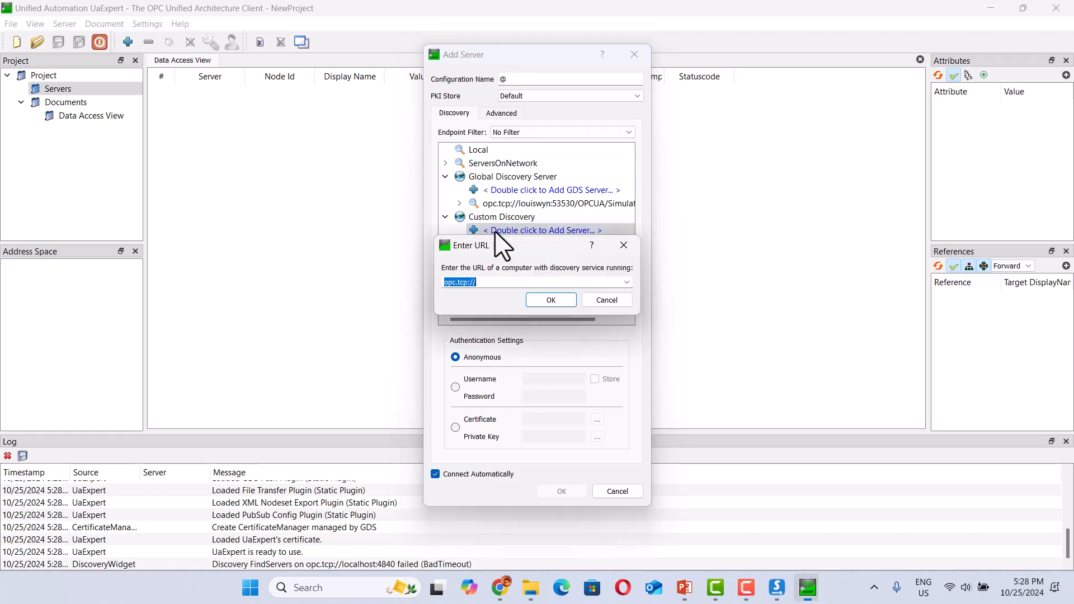
{"action": "right_click", "coordinate": [485, 283]}
{"action": "left_click", "coordinate": [521, 342]}
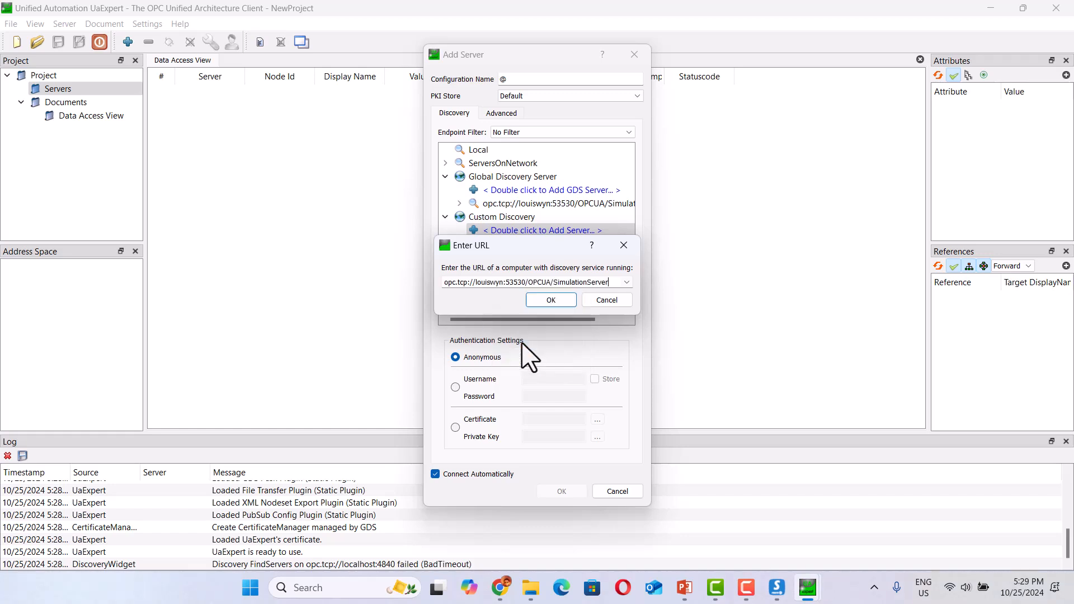
{"action": "left_click", "coordinate": [550, 300]}
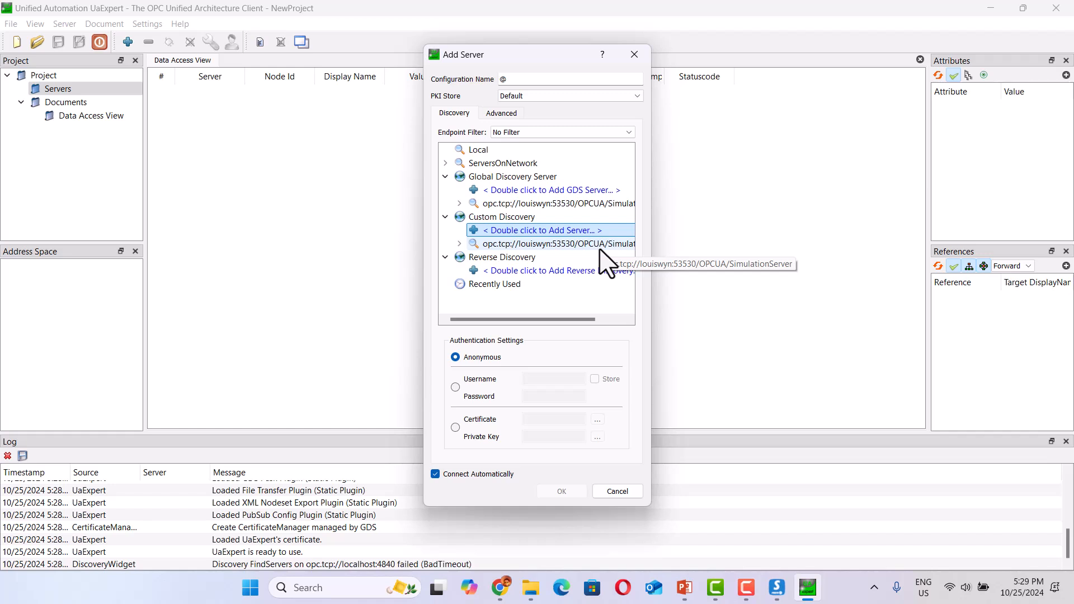
{"action": "left_click", "coordinate": [775, 599]}
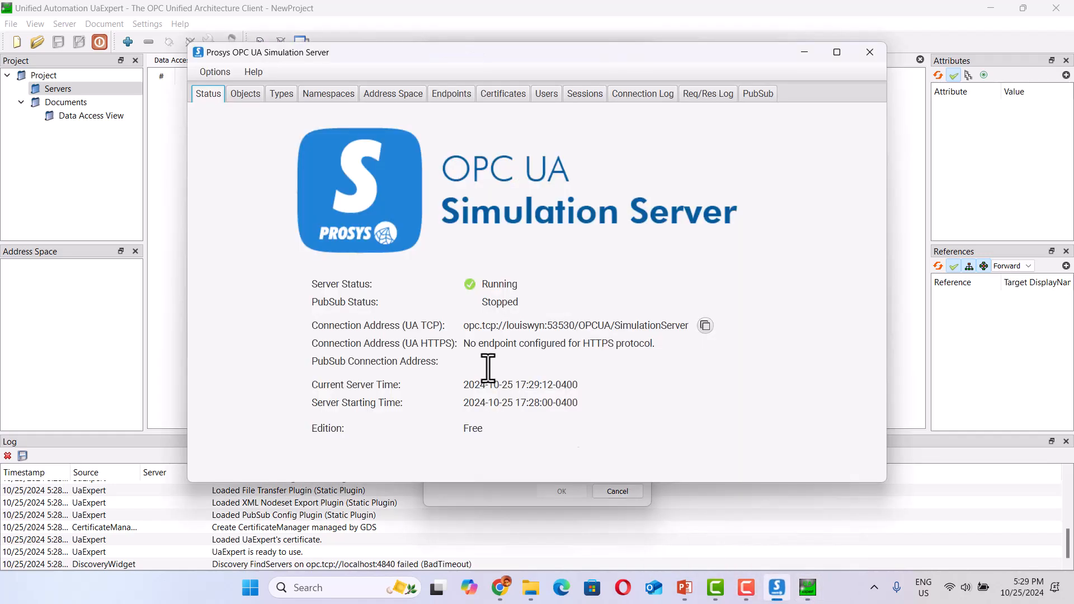
{"action": "left_click", "coordinate": [809, 596]}
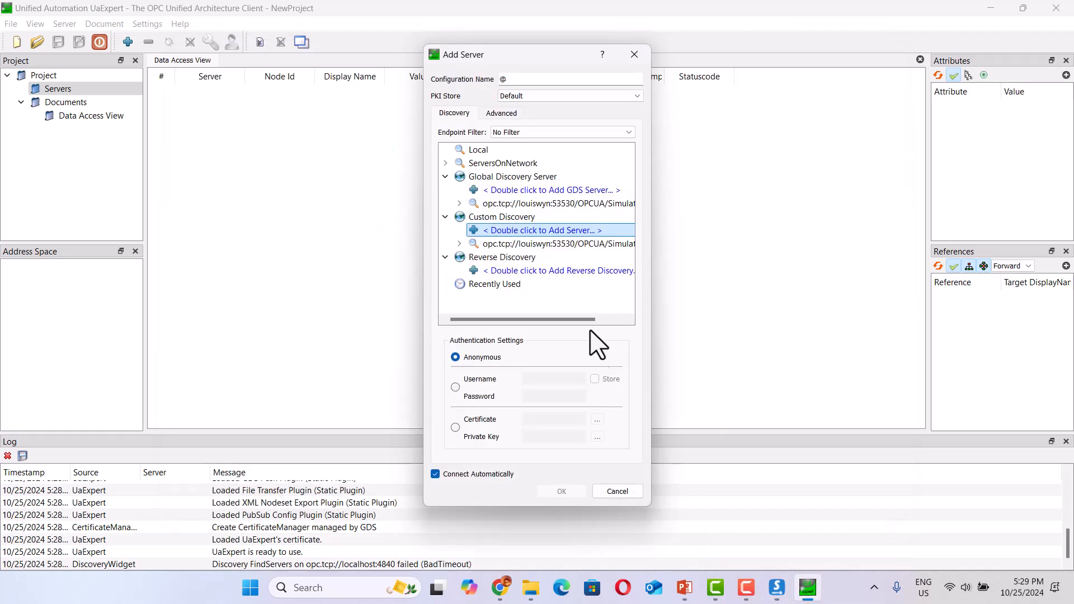
Expand the simulation server under Custom Discovery and add its unsecured "None - None" endpoint to the project
{"action": "left_click", "coordinate": [459, 245]}
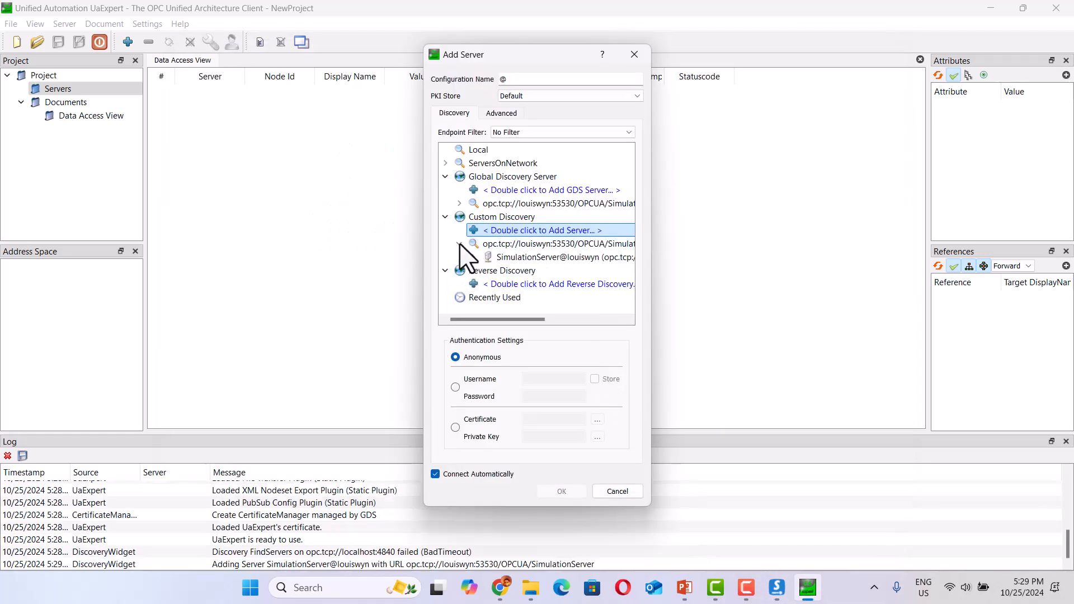
{"action": "left_click", "coordinate": [473, 258]}
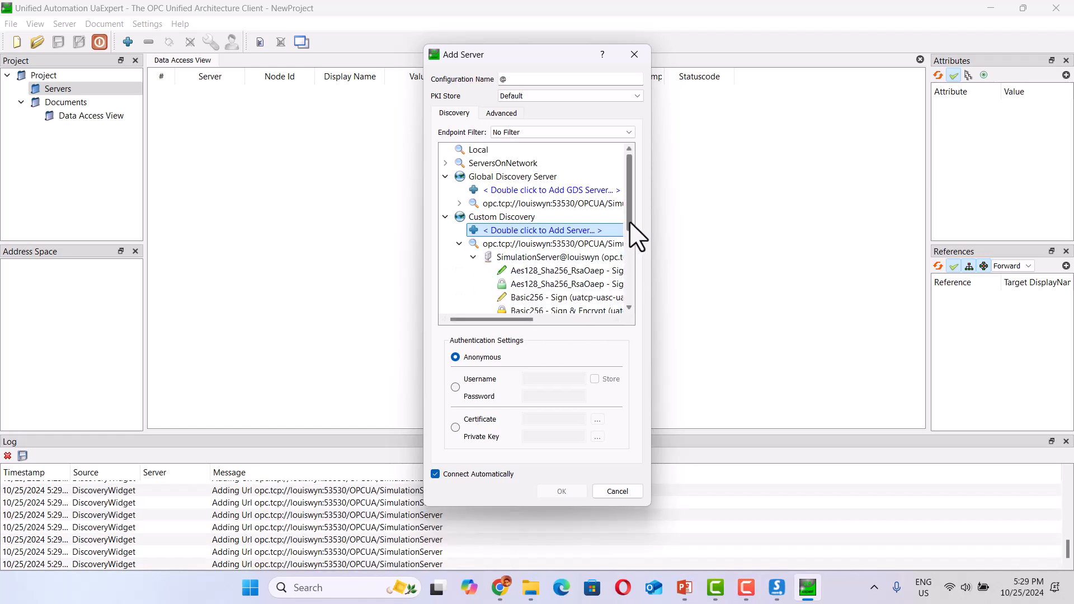
{"action": "scroll", "coordinate": [629, 241], "scroll_direction": "down", "scroll_amount": 2}
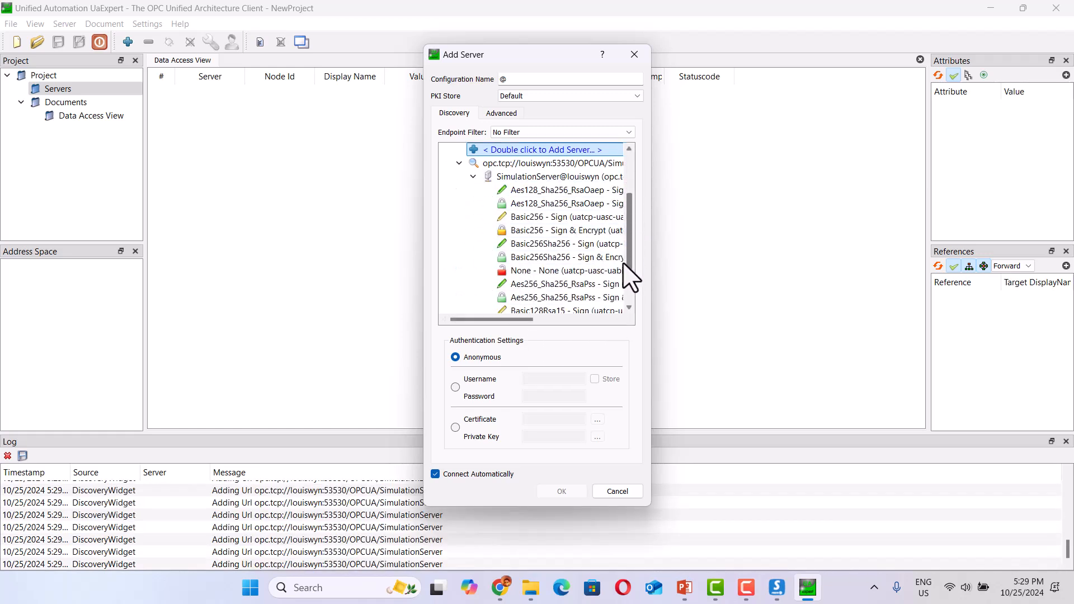
{"action": "left_click", "coordinate": [540, 273]}
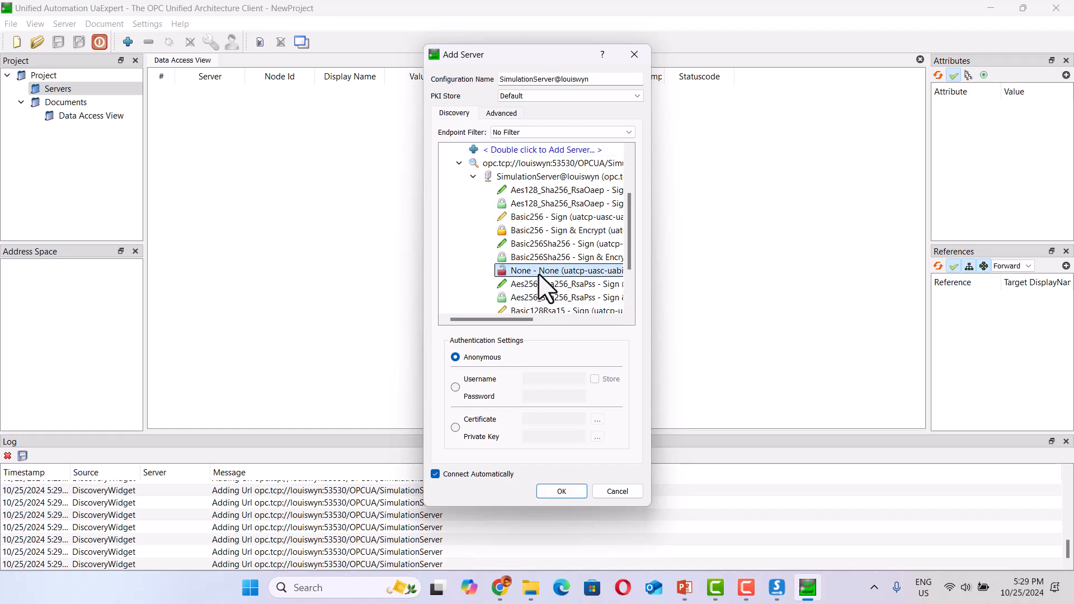
{"action": "left_click", "coordinate": [562, 491]}
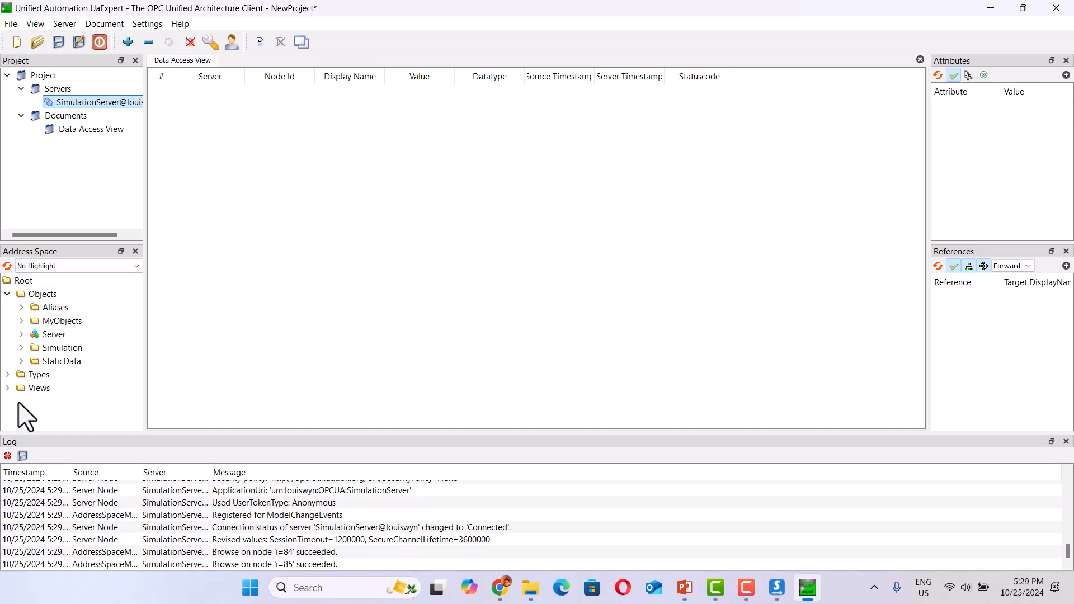
Add Constant, Counter, Random, Sawtooth, Sinusoid, Square and Triangle from the Simulation folder to the Data Access View
{"action": "left_click", "coordinate": [22, 348]}
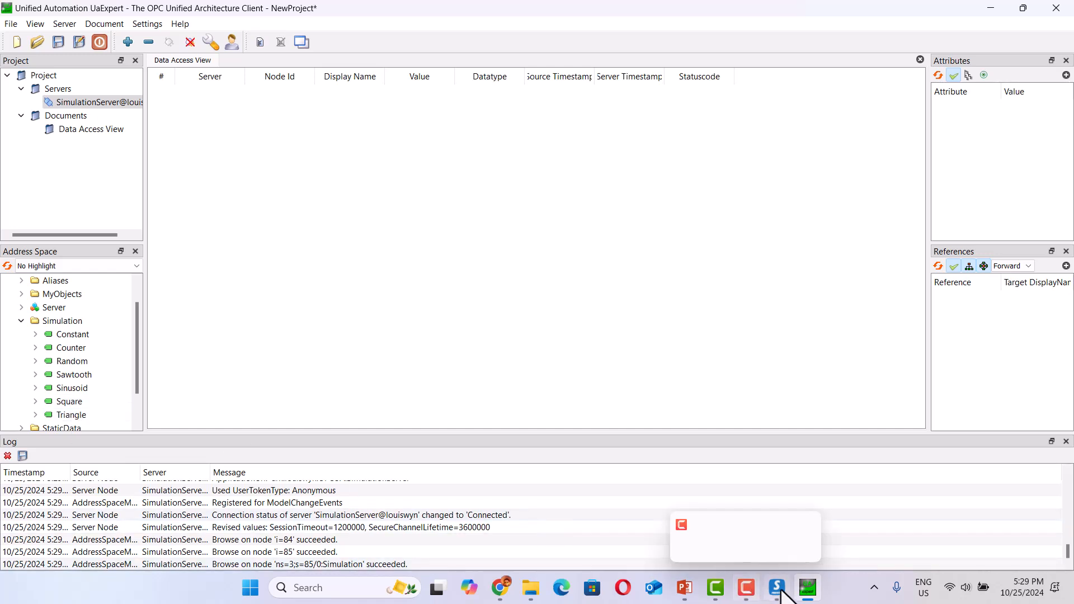
{"action": "left_click_drag", "start_coordinate": [74, 337], "coordinate": [210, 180]}
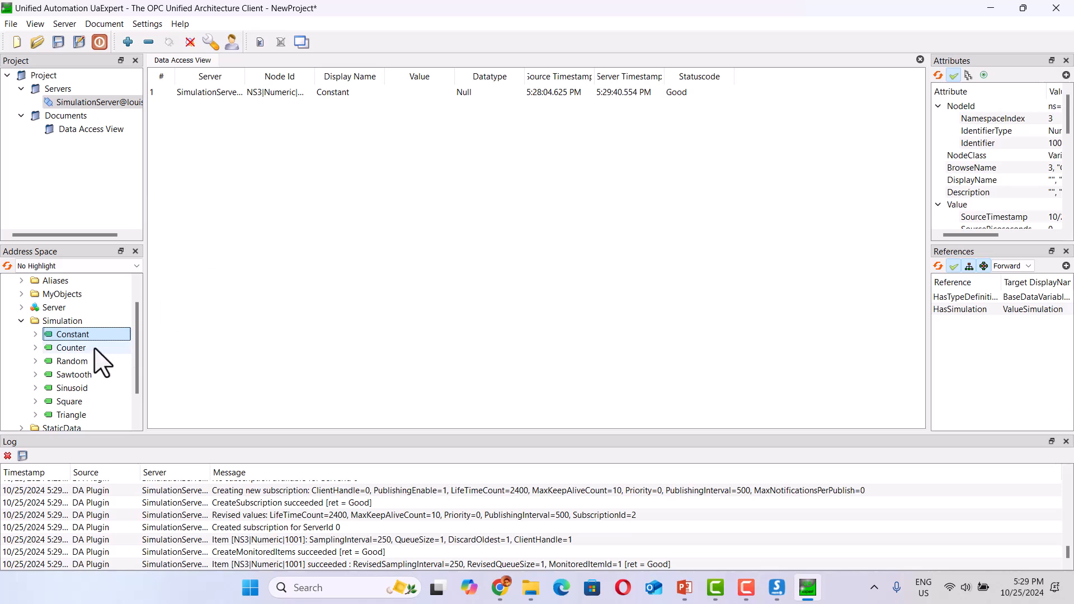
{"action": "left_click_drag", "start_coordinate": [77, 348], "coordinate": [217, 133]}
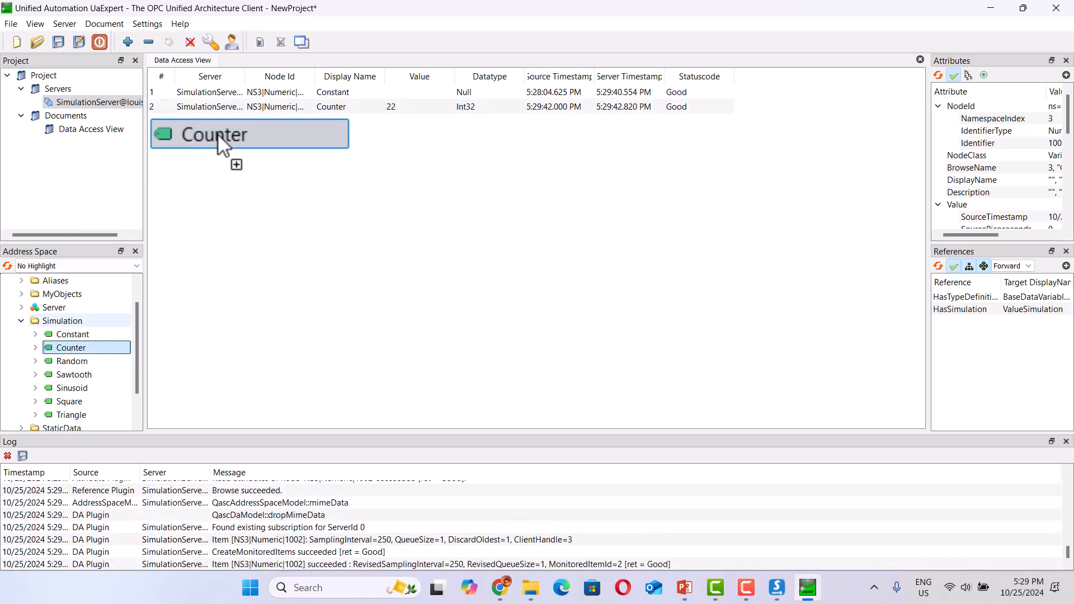
{"action": "left_click_drag", "start_coordinate": [76, 362], "coordinate": [232, 184]}
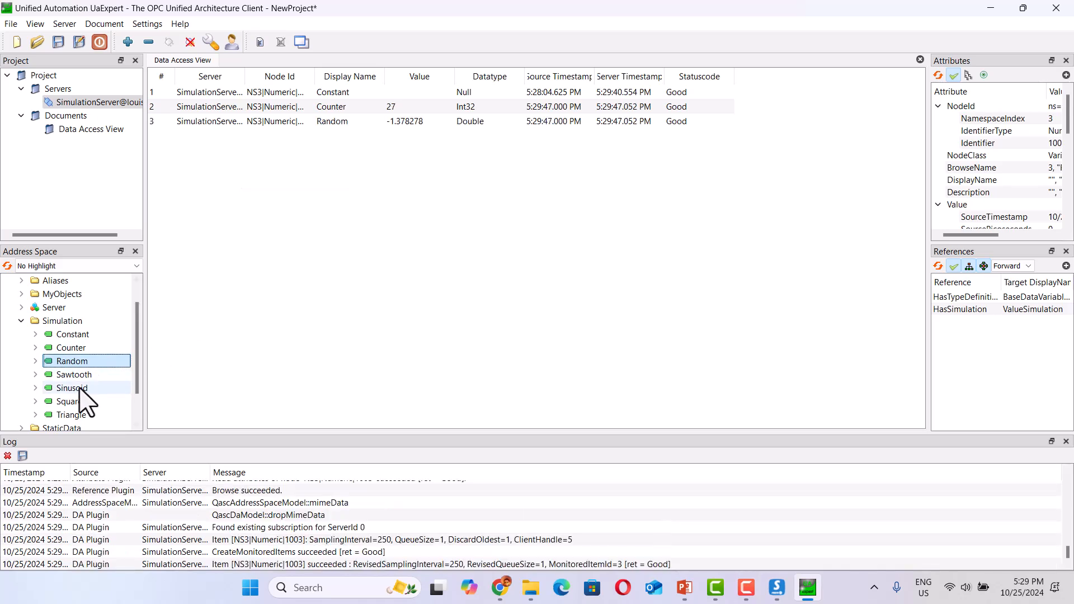
{"action": "left_click_drag", "start_coordinate": [75, 375], "coordinate": [217, 222]}
{"action": "left_click_drag", "start_coordinate": [74, 390], "coordinate": [247, 193]}
{"action": "left_click_drag", "start_coordinate": [60, 403], "coordinate": [222, 175]}
{"action": "left_click_drag", "start_coordinate": [62, 416], "coordinate": [221, 218]}
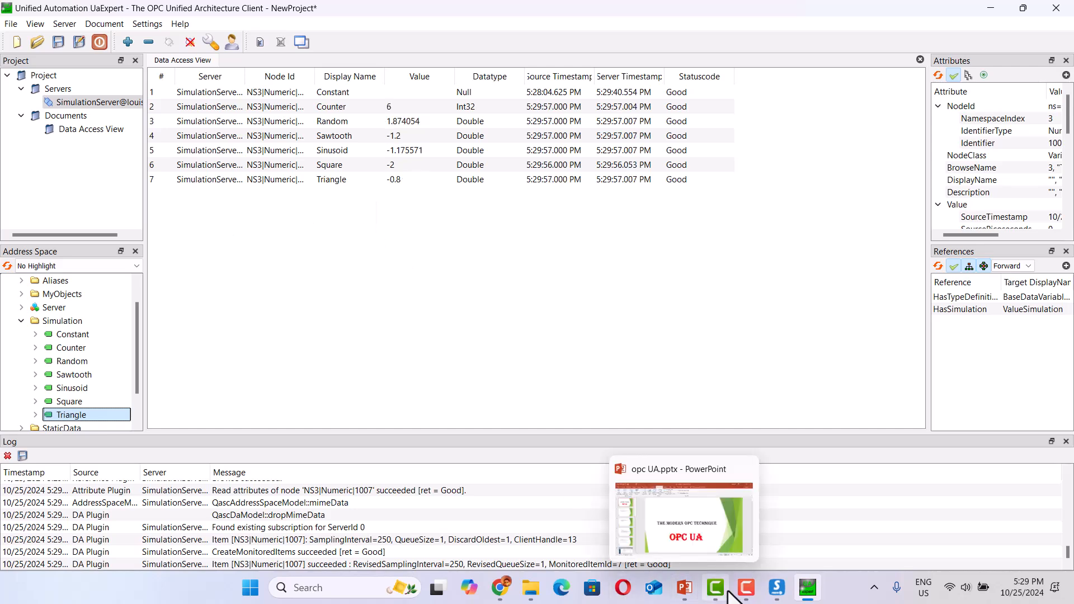
Switch to the Prosys simulation server and list the variables in the Simulation folder of its objects
{"action": "left_click", "coordinate": [777, 587]}
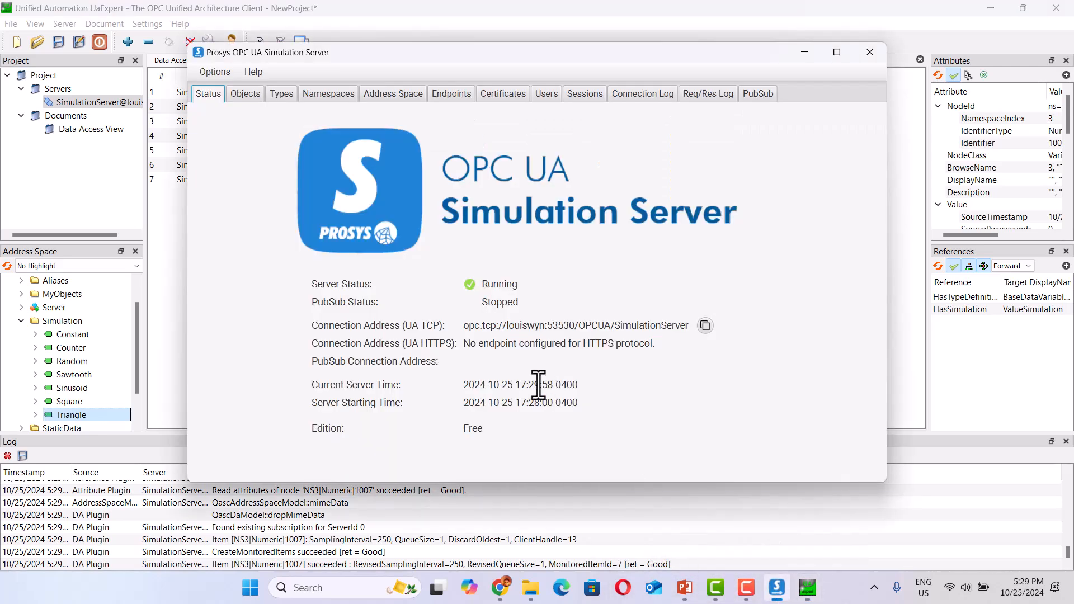
{"action": "left_click", "coordinate": [245, 95]}
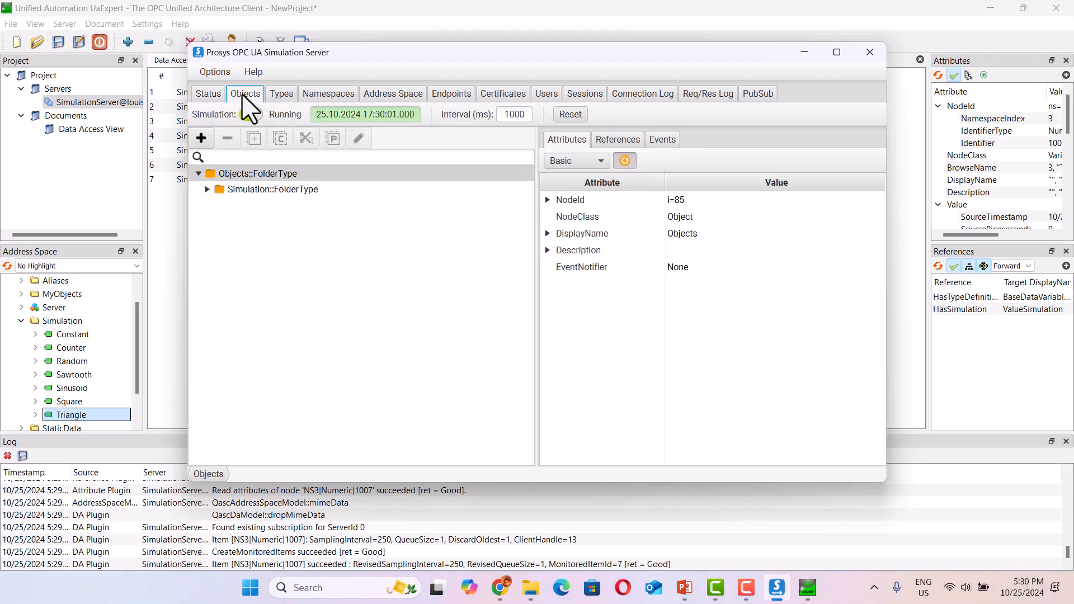
{"action": "left_click", "coordinate": [208, 189]}
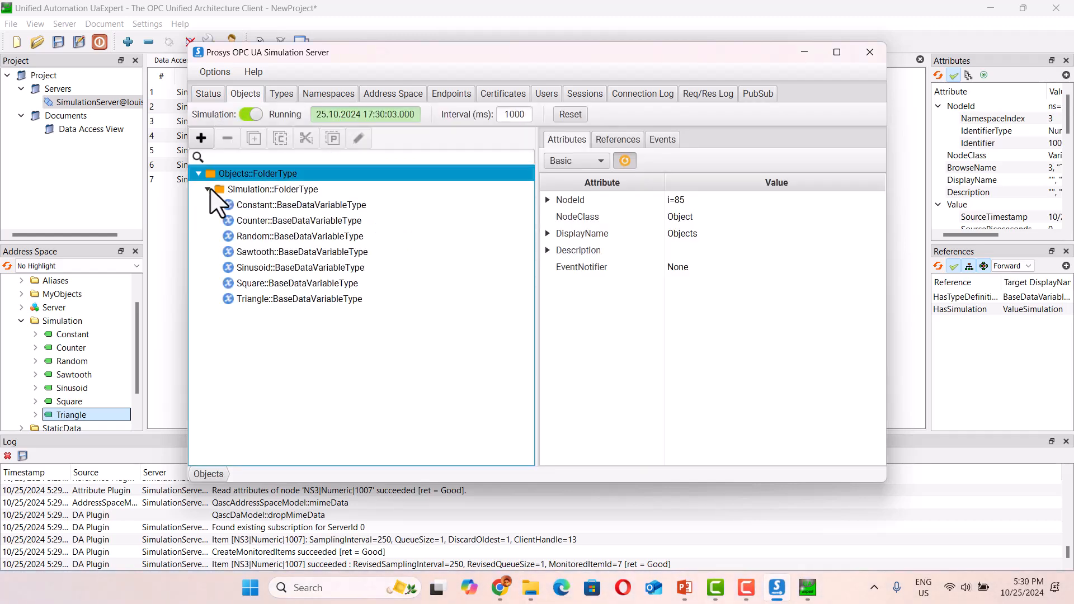
Inspect the attributes of Constant, Counter, Random, Sawtooth, Sinusoid and Square, comparing them with the live values in UaExpert's Data Access View
{"action": "left_click", "coordinate": [269, 205]}
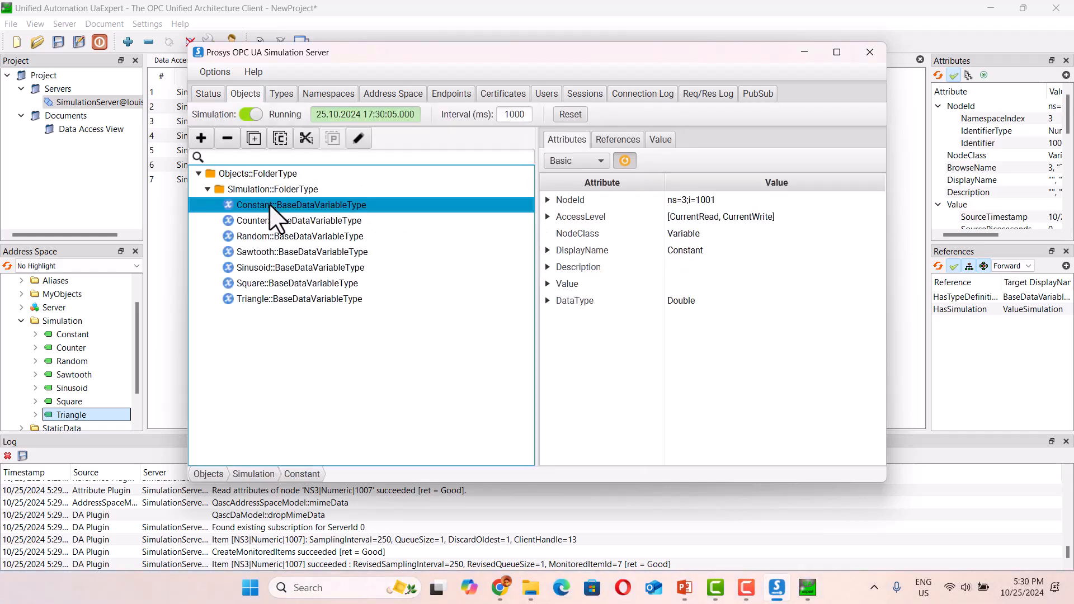
{"action": "left_click", "coordinate": [275, 217]}
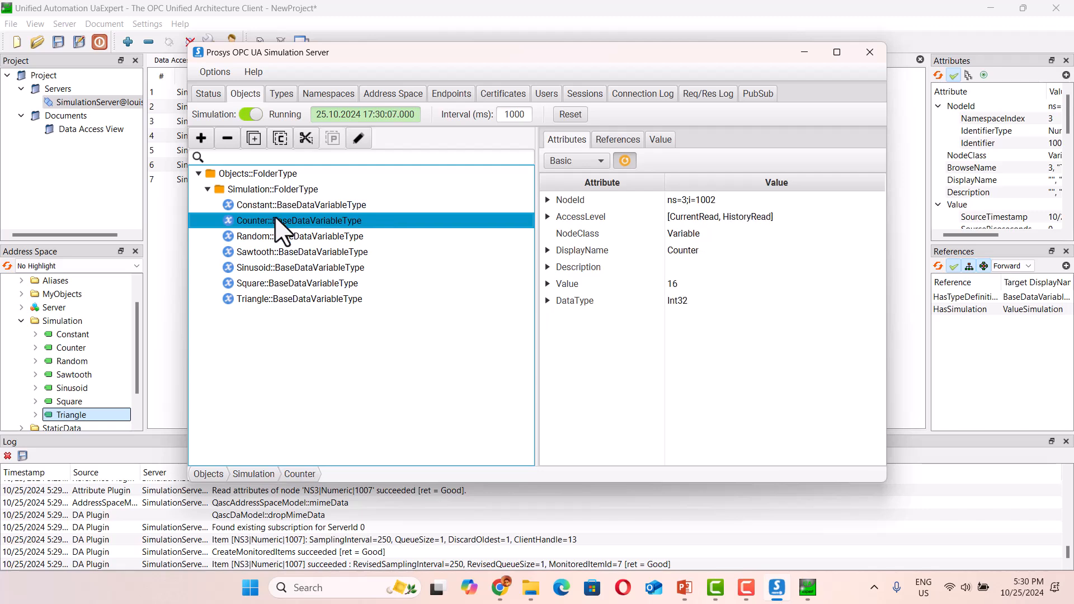
{"action": "left_click_drag", "start_coordinate": [506, 58], "coordinate": [718, 180]}
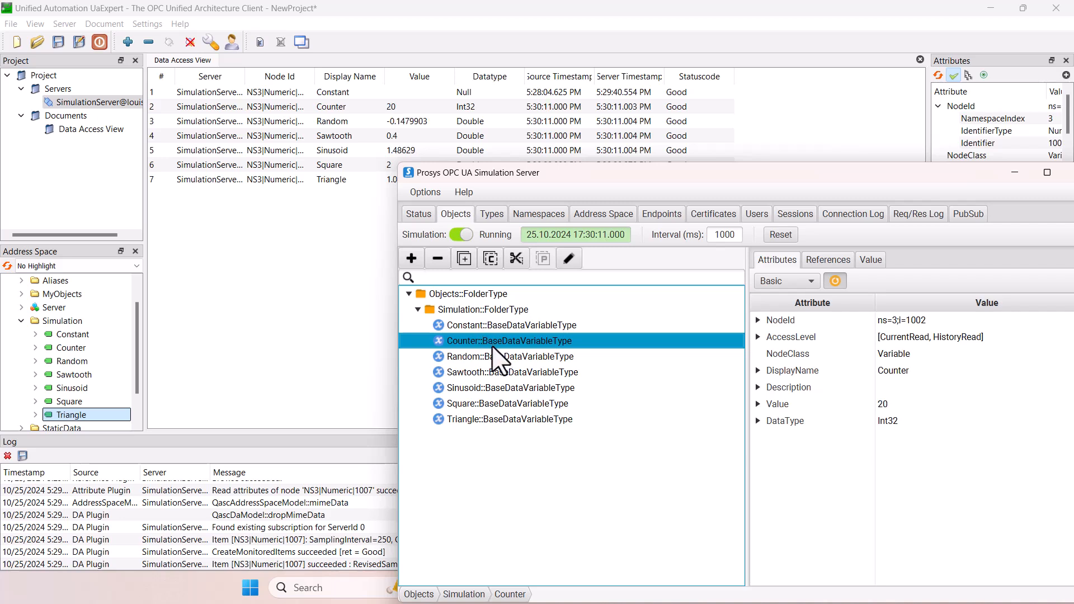
{"action": "left_click", "coordinate": [506, 358]}
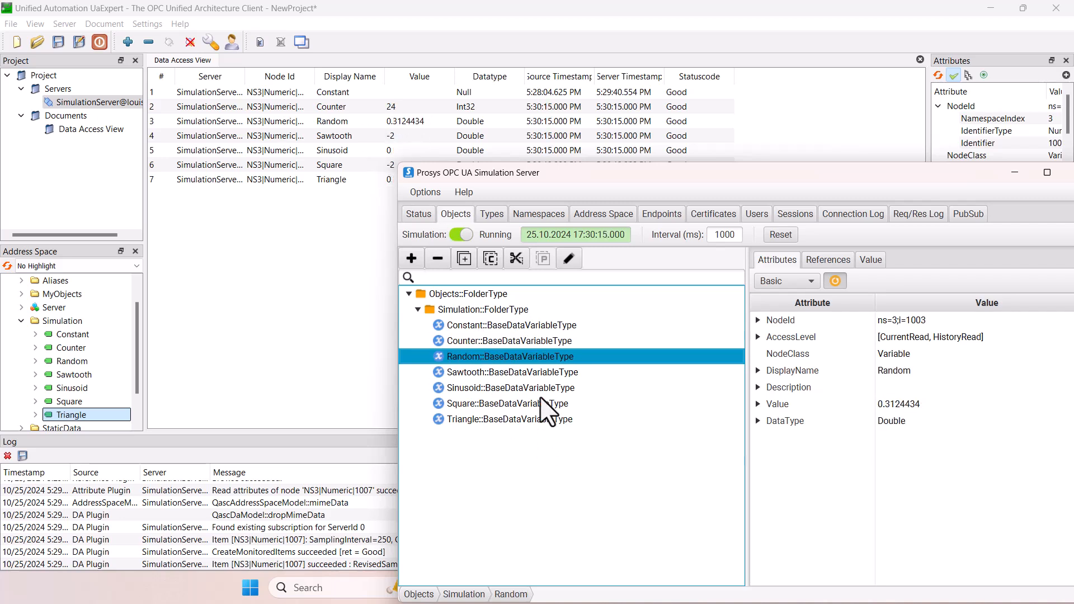
{"action": "left_click", "coordinate": [555, 374]}
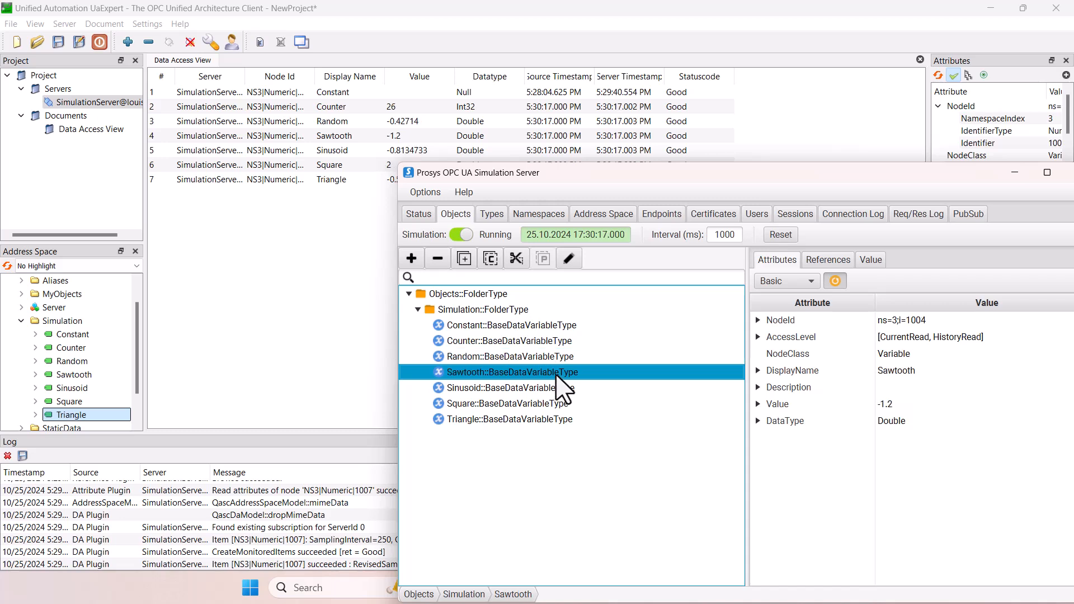
{"action": "left_click", "coordinate": [514, 391]}
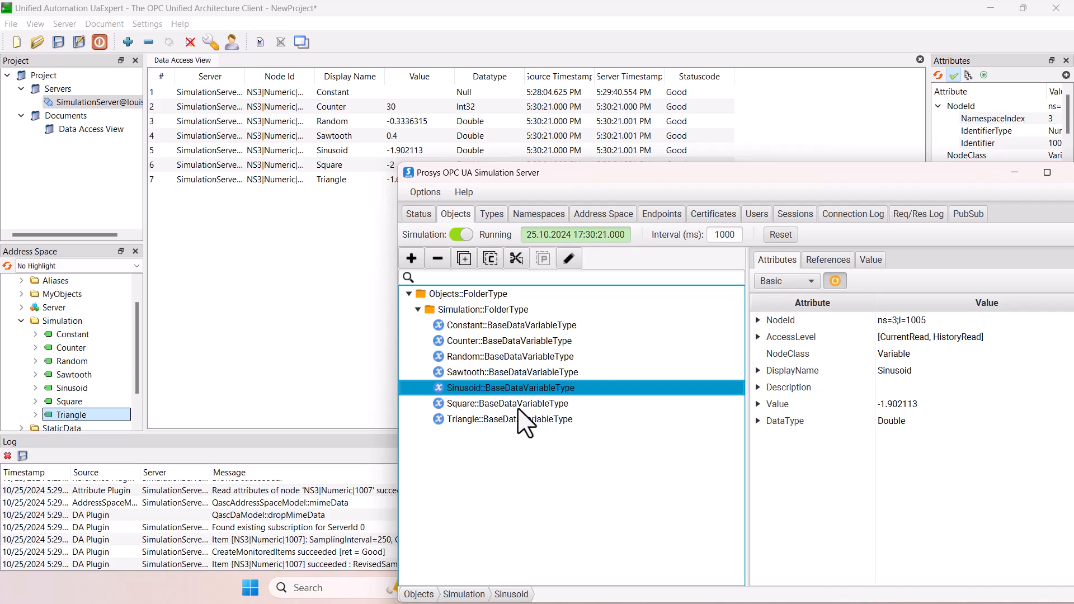
{"action": "left_click", "coordinate": [518, 407]}
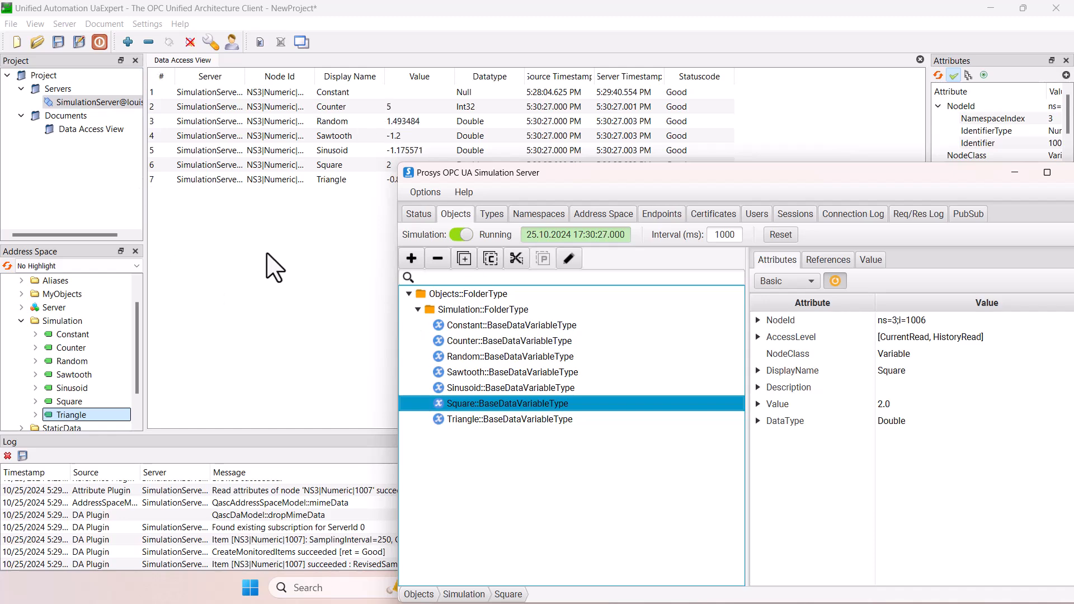
Review the simulation server's certificates, user authentication and endpoint settings, and minimize its window to reveal UaExpert
{"action": "left_click", "coordinate": [714, 216]}
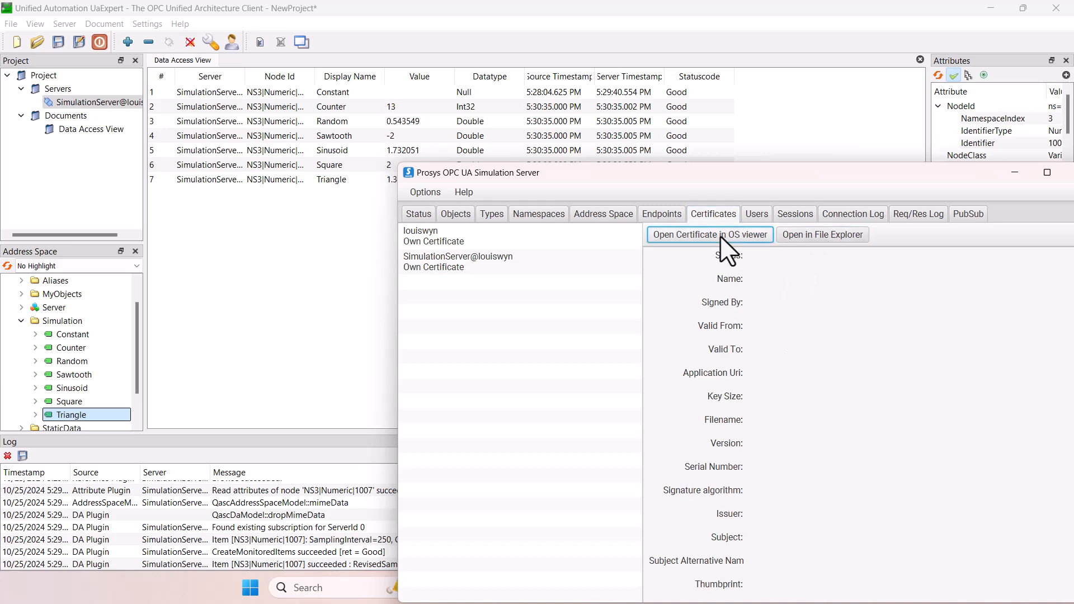
{"action": "left_click", "coordinate": [760, 214]}
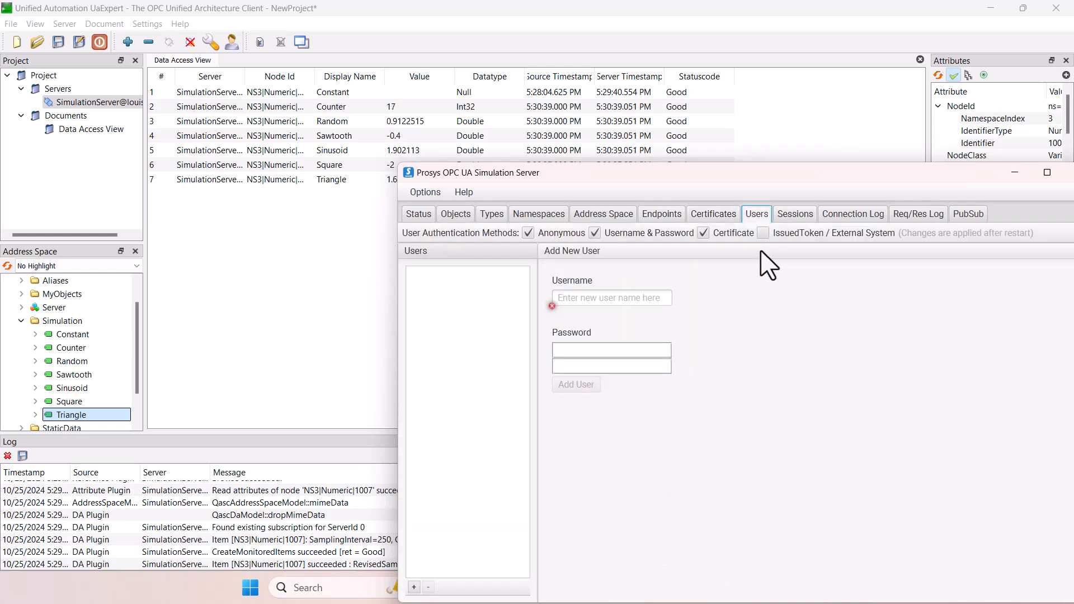
{"action": "left_click", "coordinate": [657, 213]}
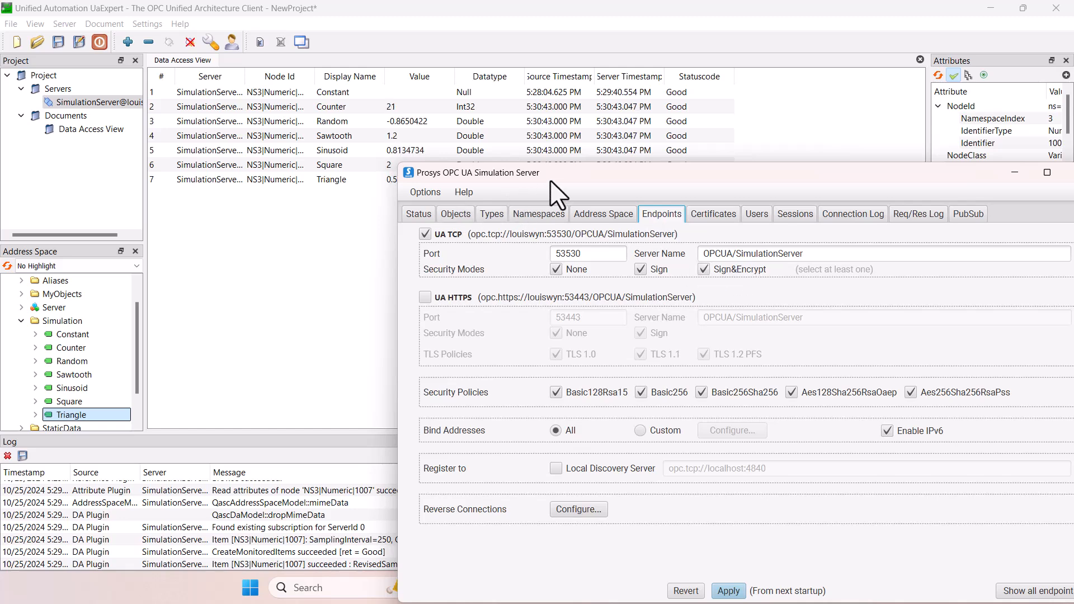
{"action": "left_click_drag", "start_coordinate": [555, 179], "coordinate": [414, 283]}
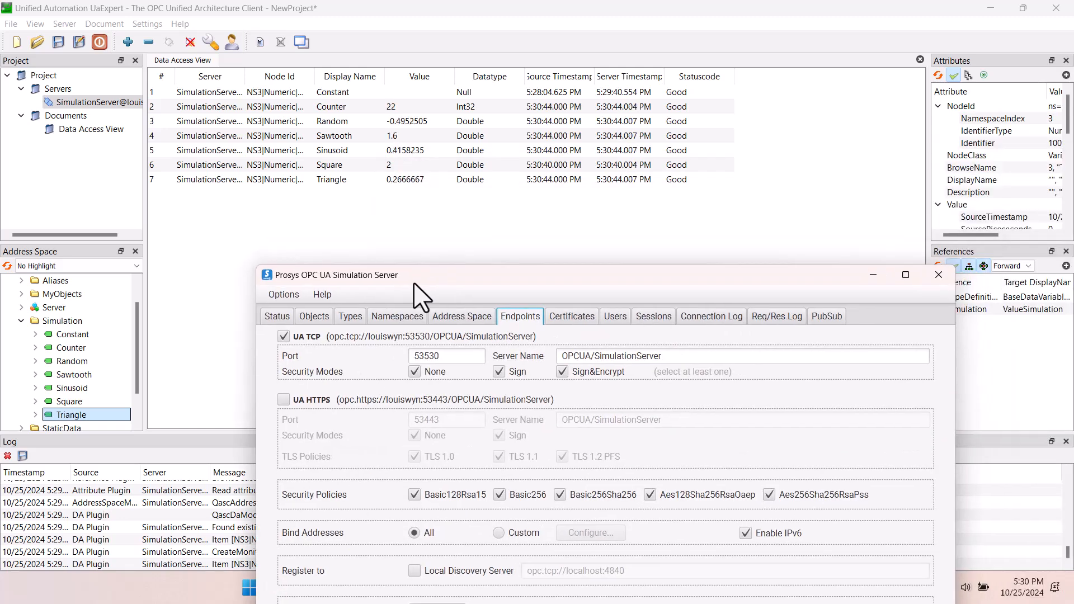
{"action": "left_click", "coordinate": [874, 274]}
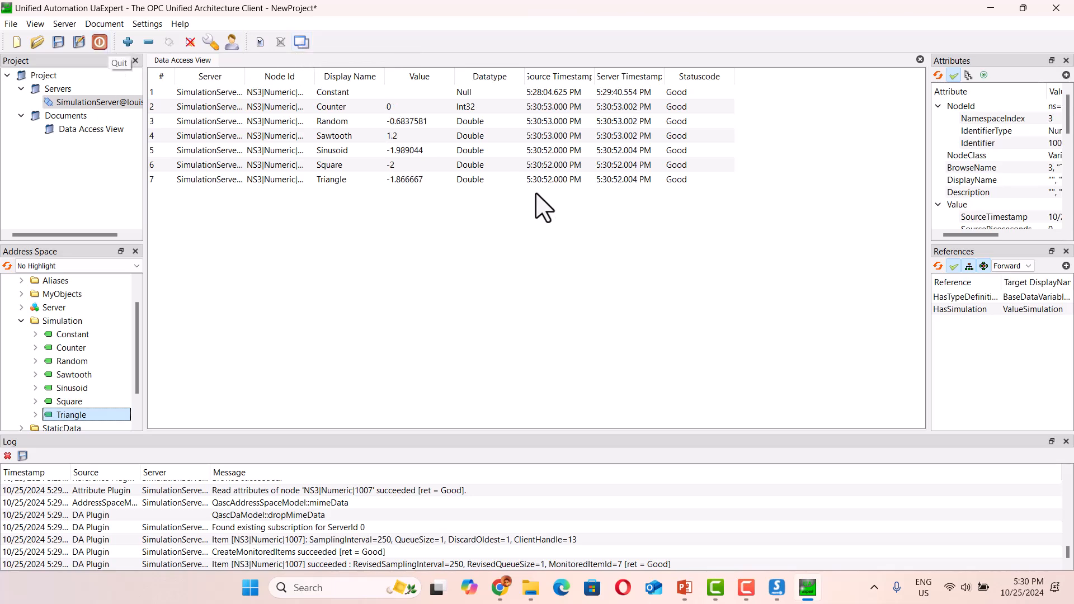
Switch to Chrome and open the Industrial Automation Aficionado channel on YouTube
{"action": "left_click", "coordinate": [689, 597]}
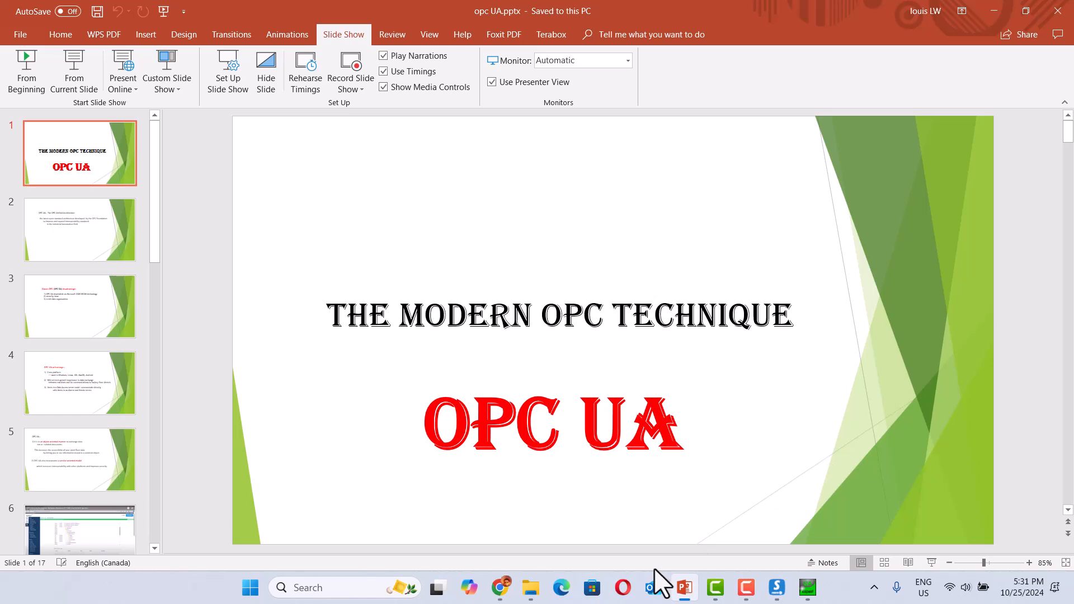
{"action": "left_click", "coordinate": [499, 588]}
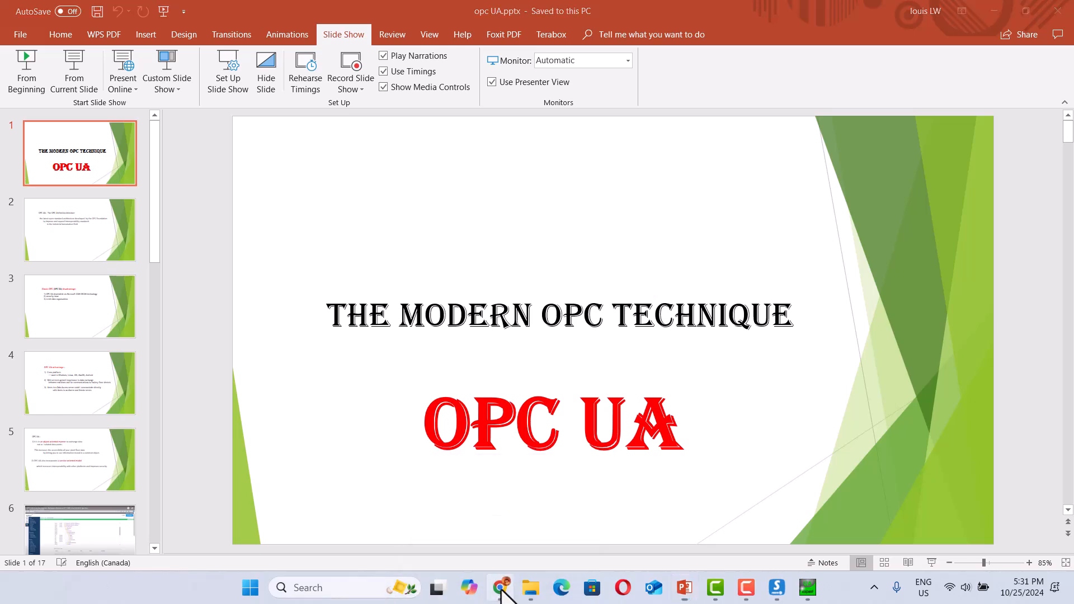
{"action": "left_click", "coordinate": [1017, 109]}
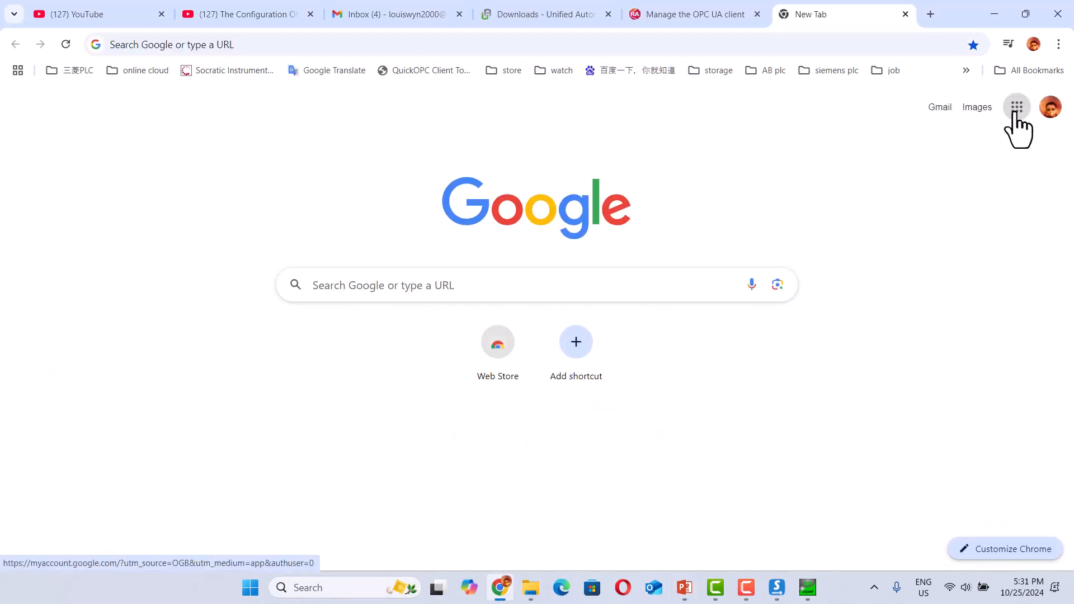
{"action": "left_click", "coordinate": [862, 267]}
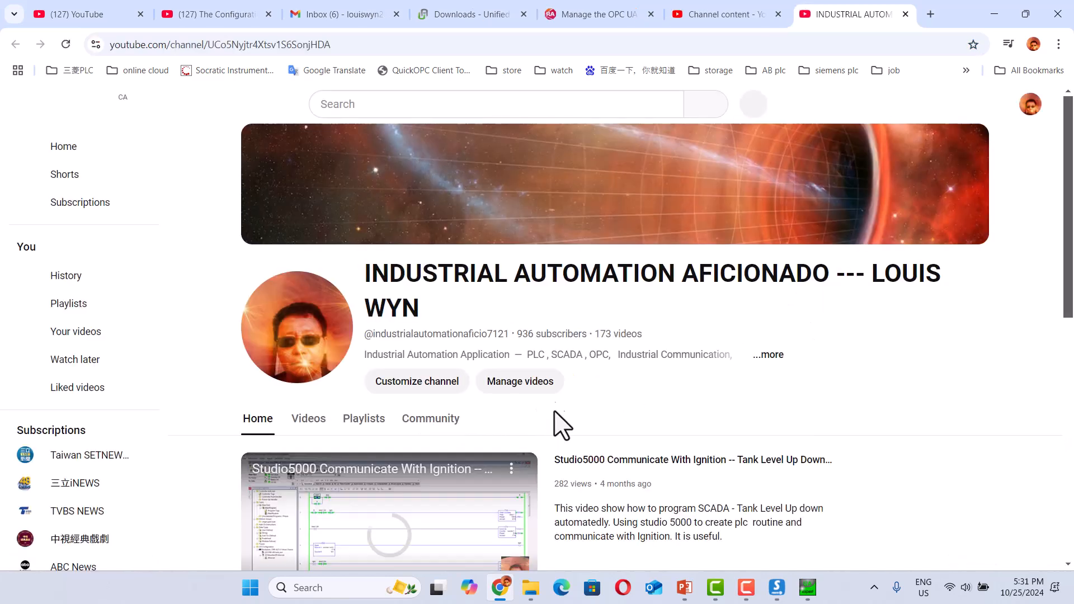
Search the channel for "opc ua" and look through the listed OPC UA videos
{"action": "scroll", "coordinate": [564, 439], "scroll_direction": "down", "scroll_amount": 2}
{"action": "left_click", "coordinate": [490, 303]}
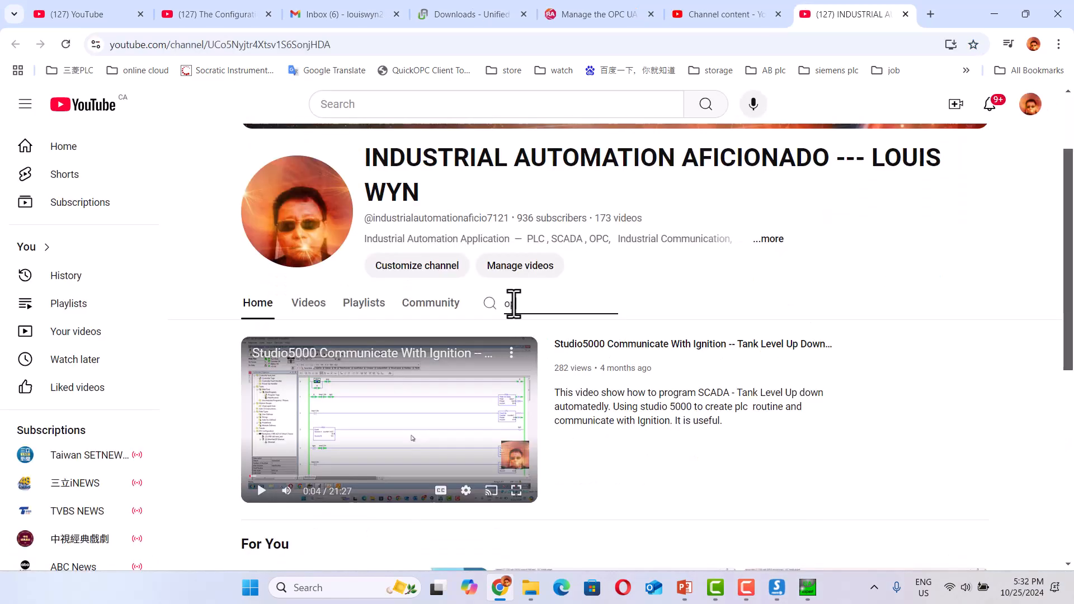
{"action": "key", "text": "Return"}
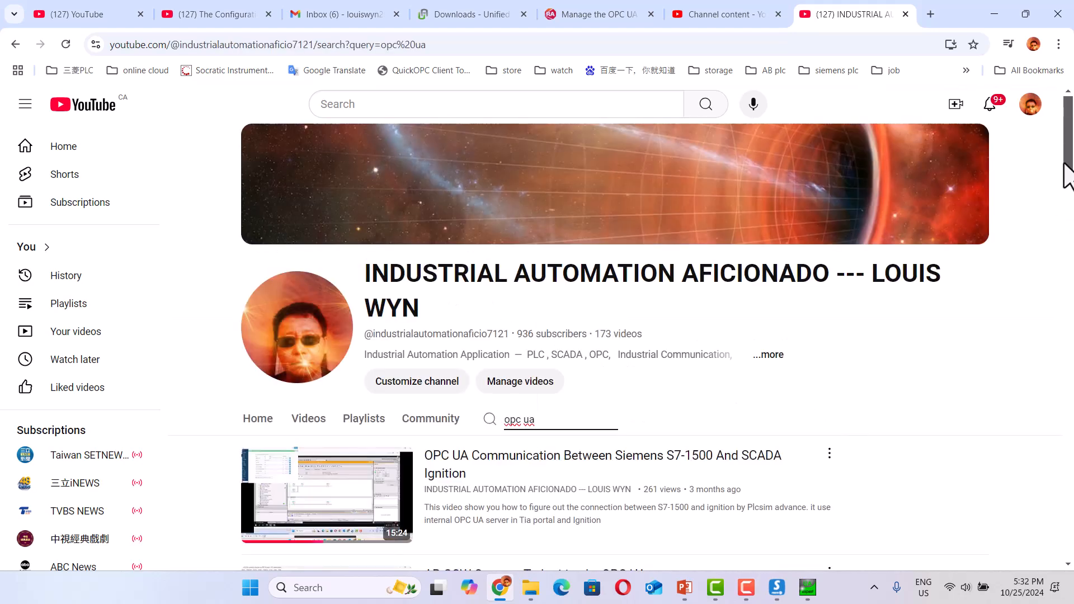
{"action": "scroll", "coordinate": [1066, 179], "scroll_direction": "down", "scroll_amount": 7}
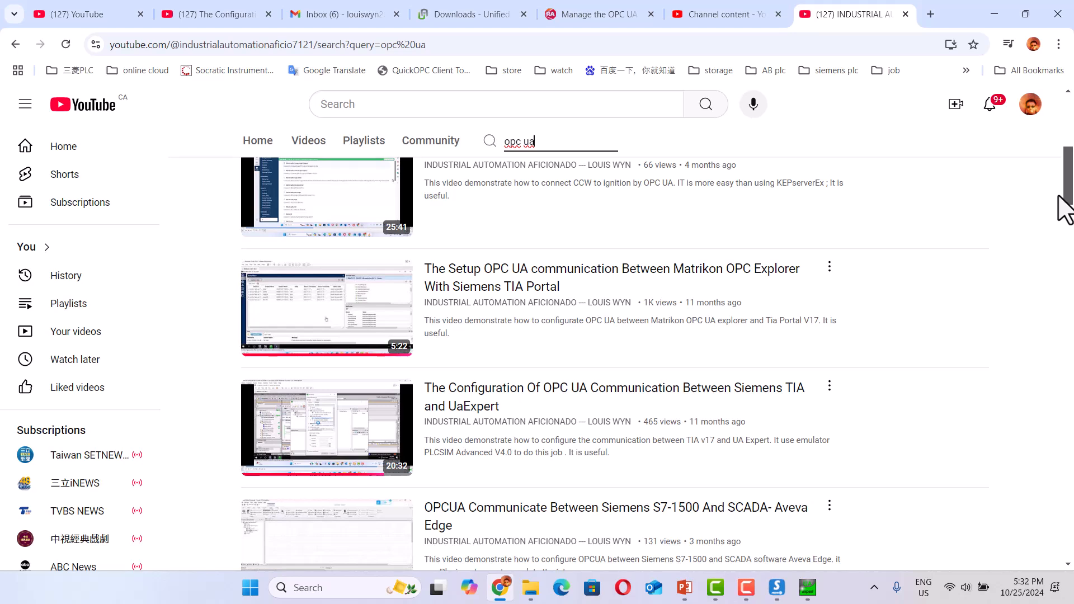
{"action": "left_click_drag", "start_coordinate": [1065, 196], "coordinate": [1063, 168]}
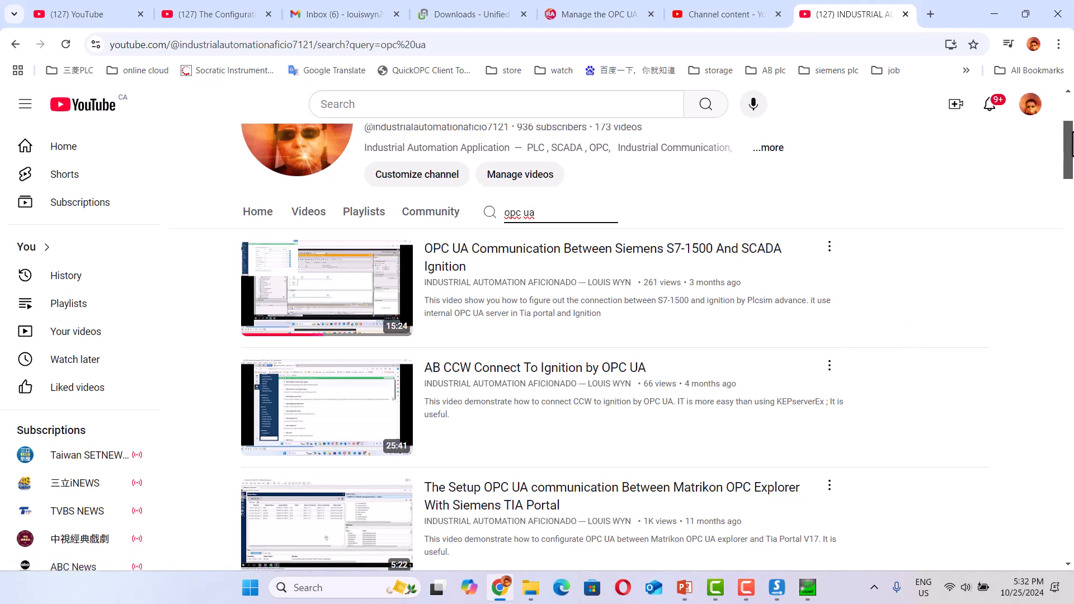
{"action": "scroll", "coordinate": [616, 347], "scroll_direction": "down", "scroll_amount": 1}
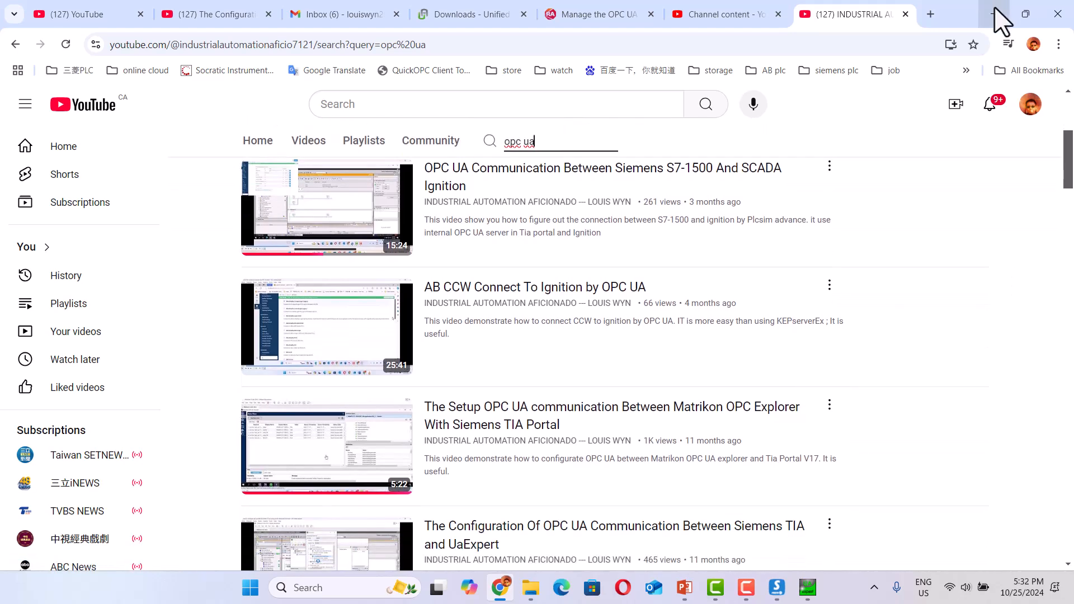
Minimize the Chrome, PowerPoint and UaExpert windows to reach the desktop
{"action": "left_click", "coordinate": [995, 8]}
{"action": "left_click", "coordinate": [995, 8]}
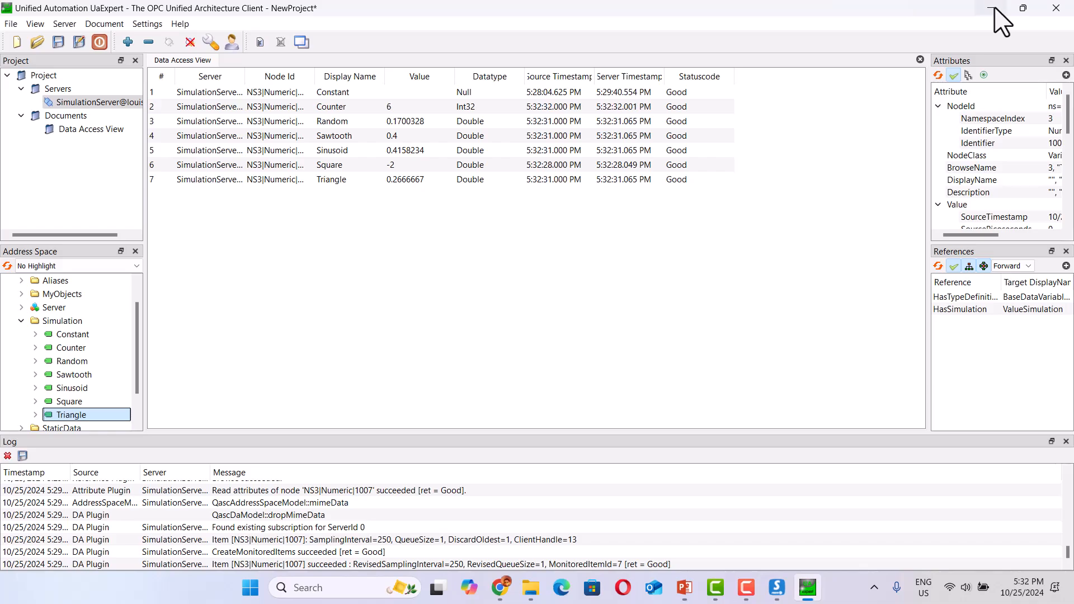
{"action": "left_click", "coordinate": [995, 8]}
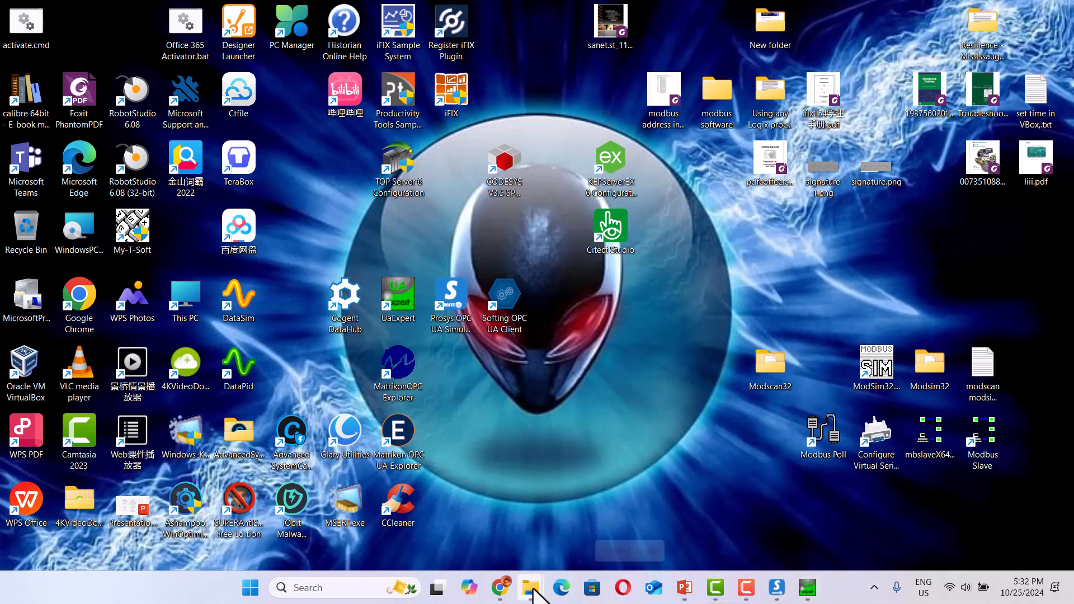
Return to Chrome and browse further down the channel's "opc ua" search results
{"action": "left_click", "coordinate": [499, 588]}
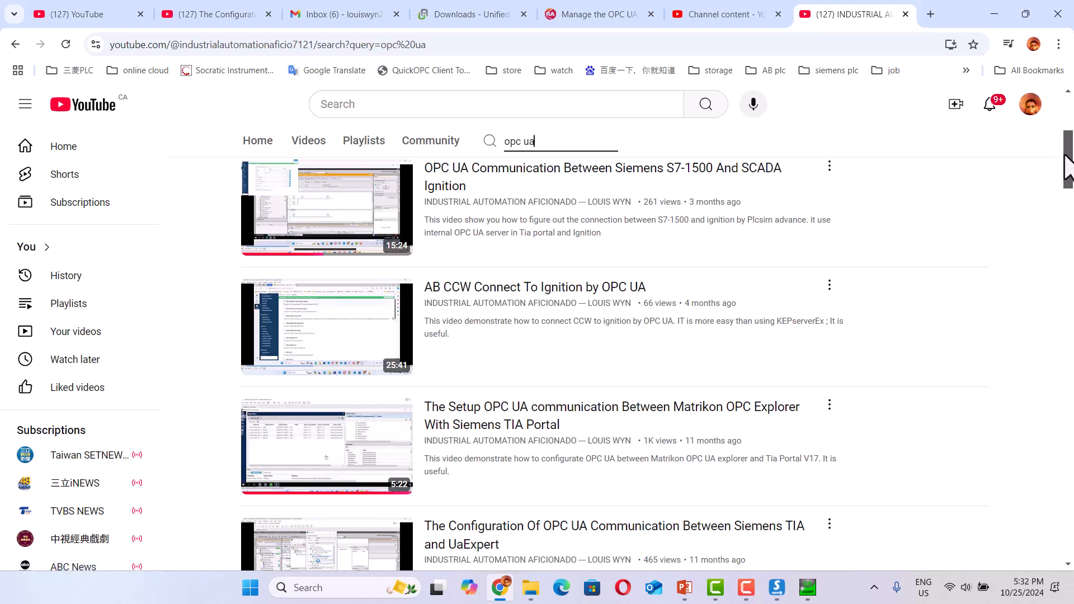
{"action": "left_click_drag", "start_coordinate": [1068, 167], "coordinate": [1066, 188]}
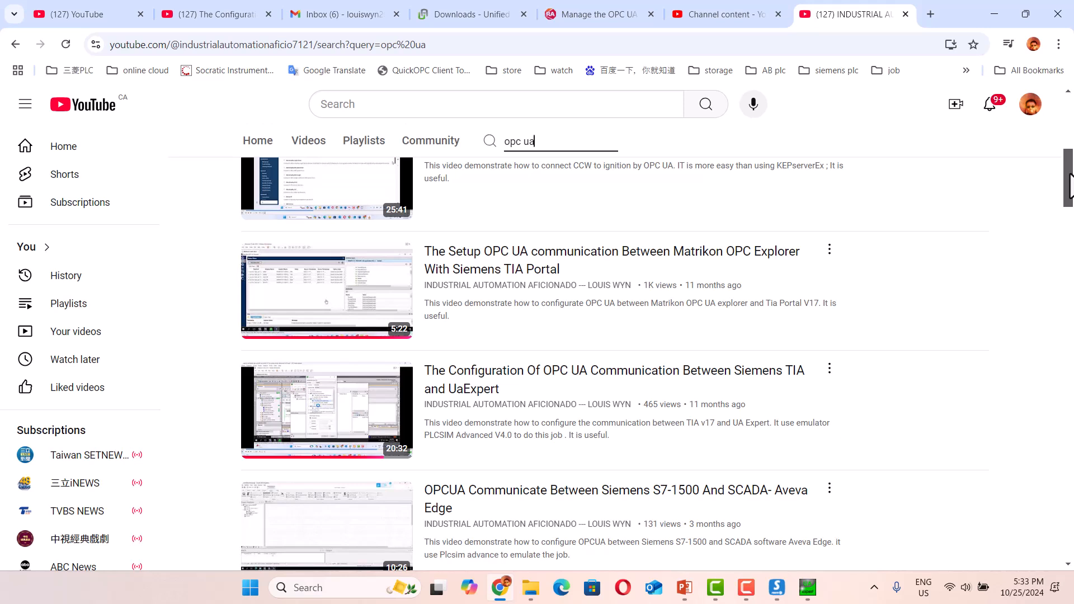
{"action": "left_click_drag", "start_coordinate": [1070, 184], "coordinate": [1070, 201]}
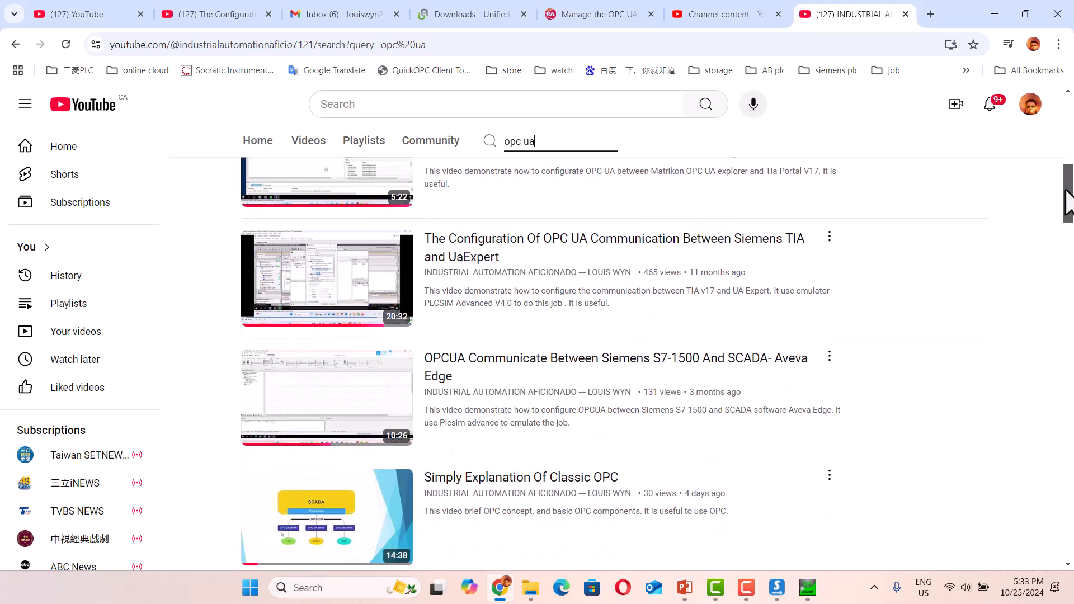